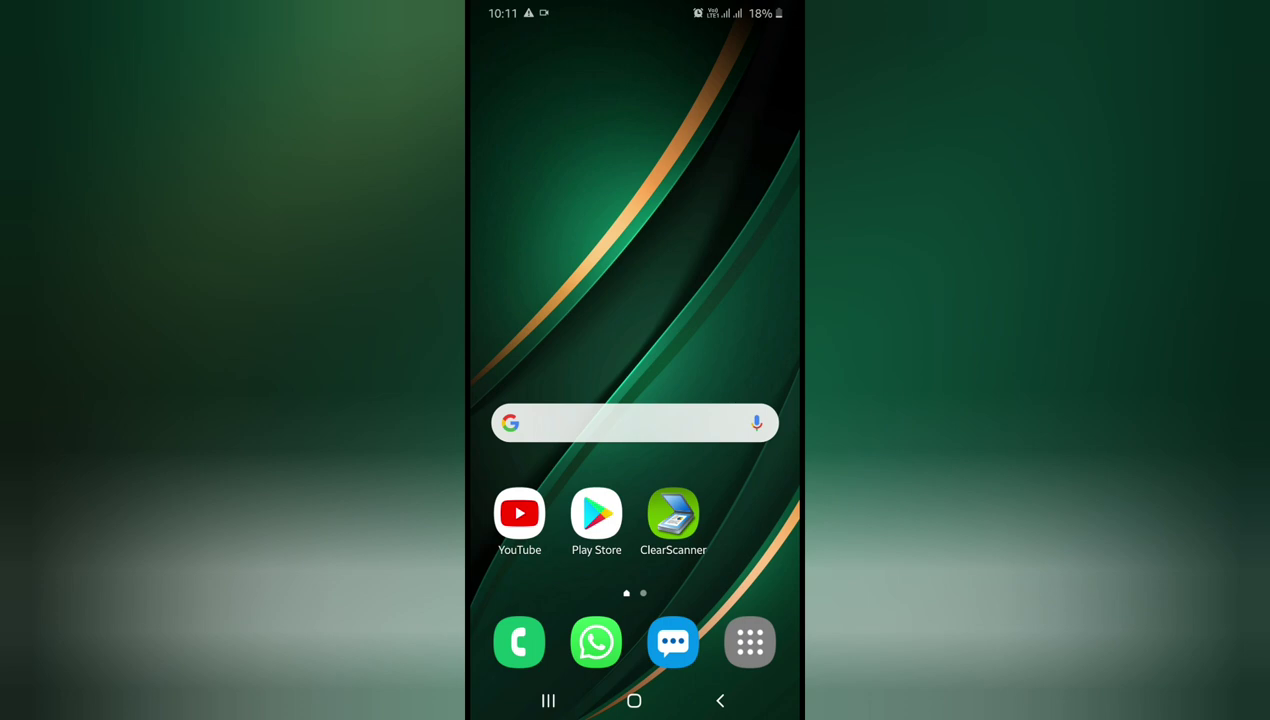
Open Google Play Store and rerun the recent 'scanner app' search.
left_click(596, 513)
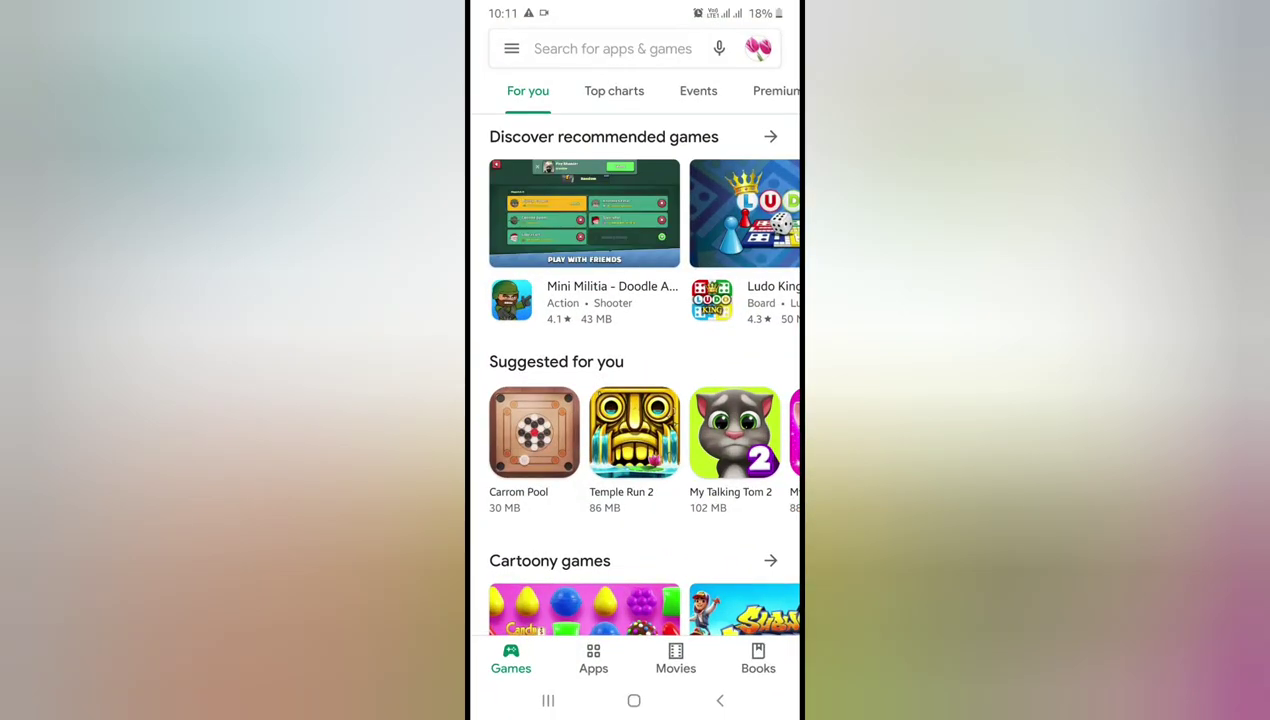
left_click(612, 48)
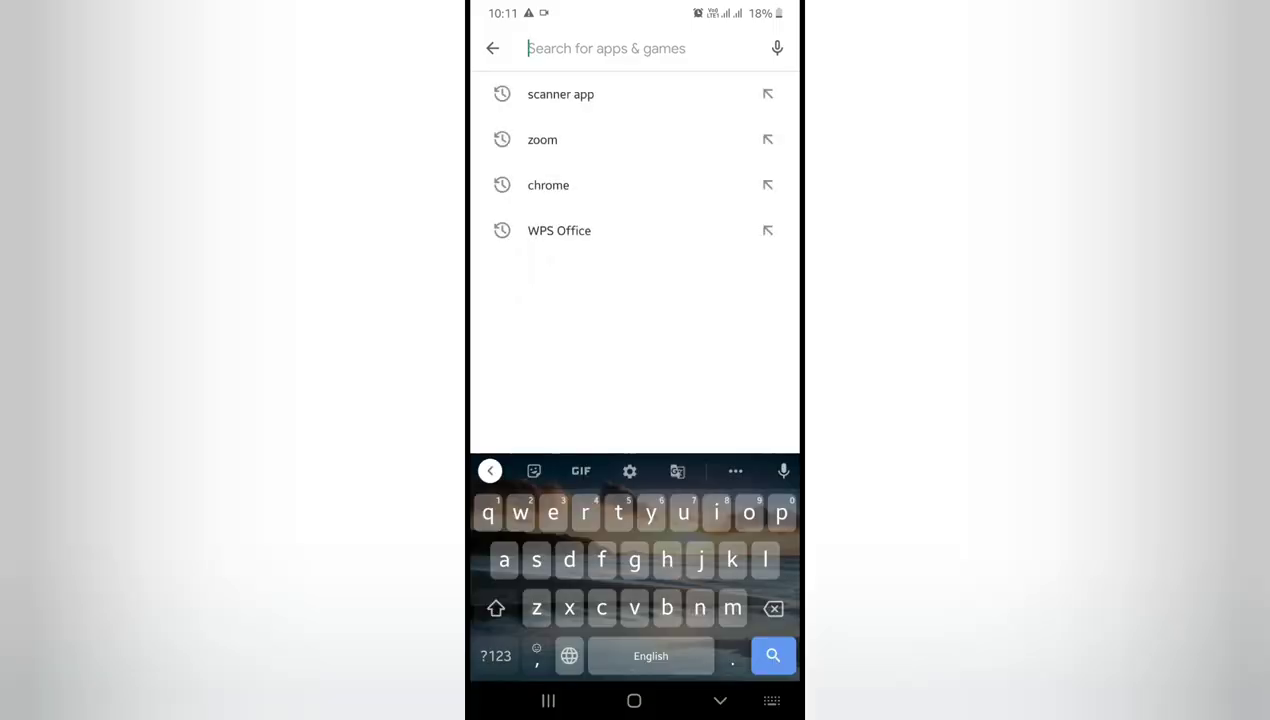
left_click(561, 94)
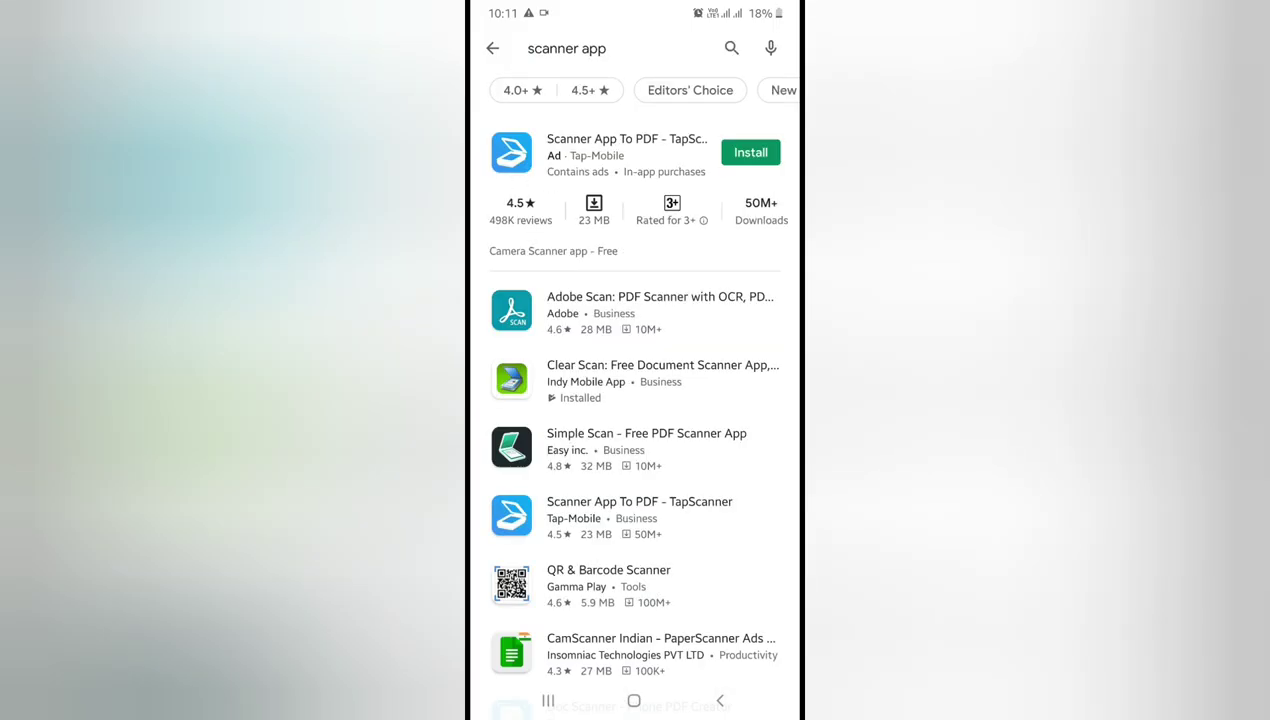
Scroll through the scanner app results, including Adobe Scan and the installed Clear Scan.
scroll(634, 400, "down", 3)
scroll(634, 400, "down", 4)
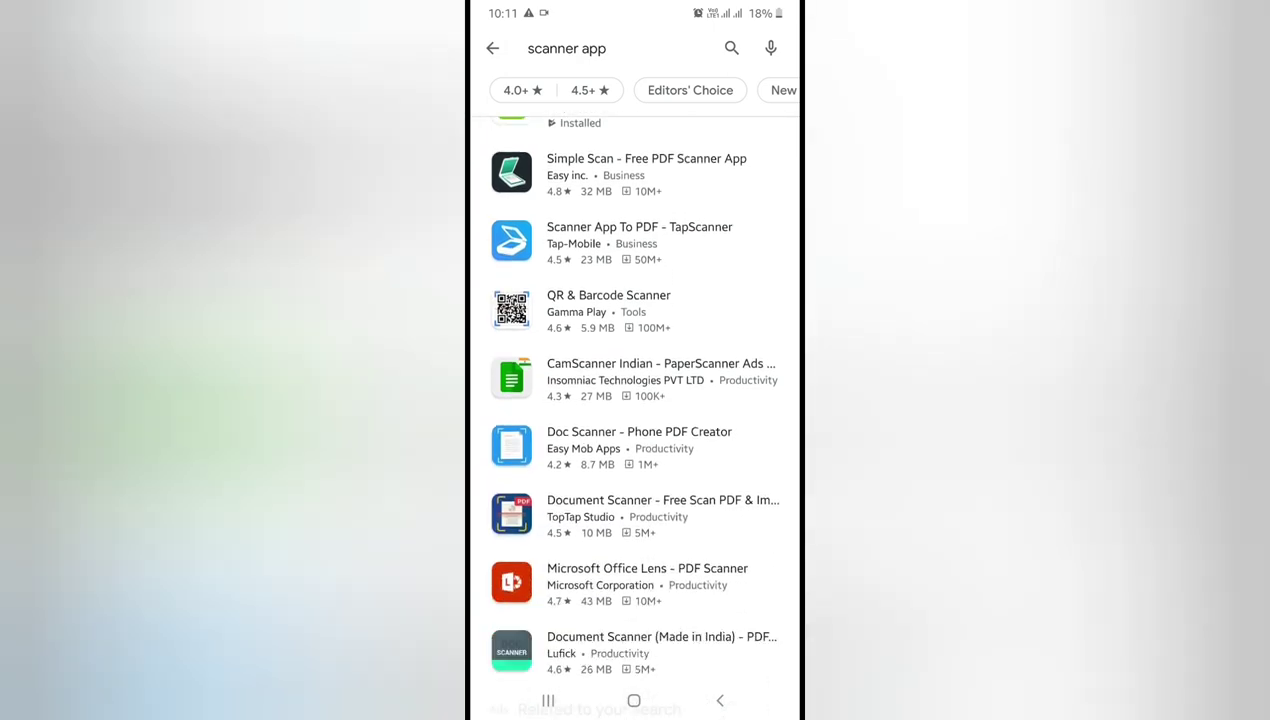
scroll(634, 400, "up", 5)
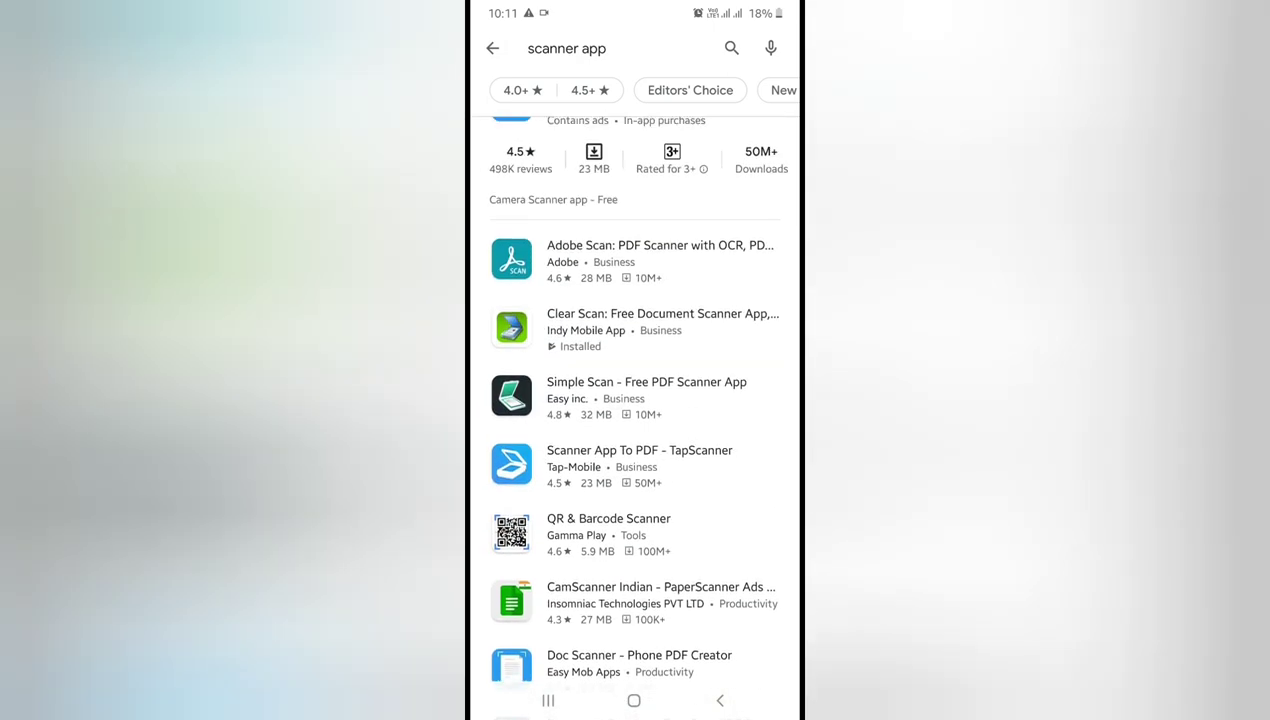
scroll(634, 400, "up", 1)
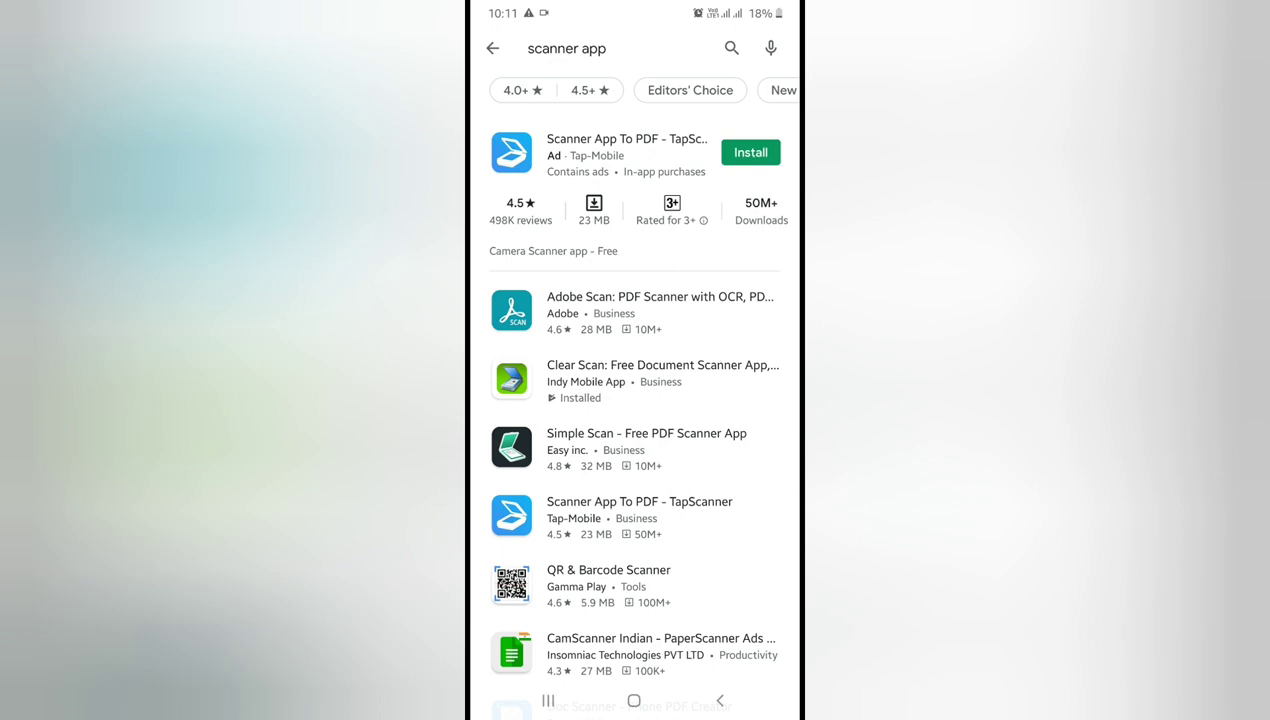
scroll(634, 400, "down", 1)
scroll(634, 400, "down", 2)
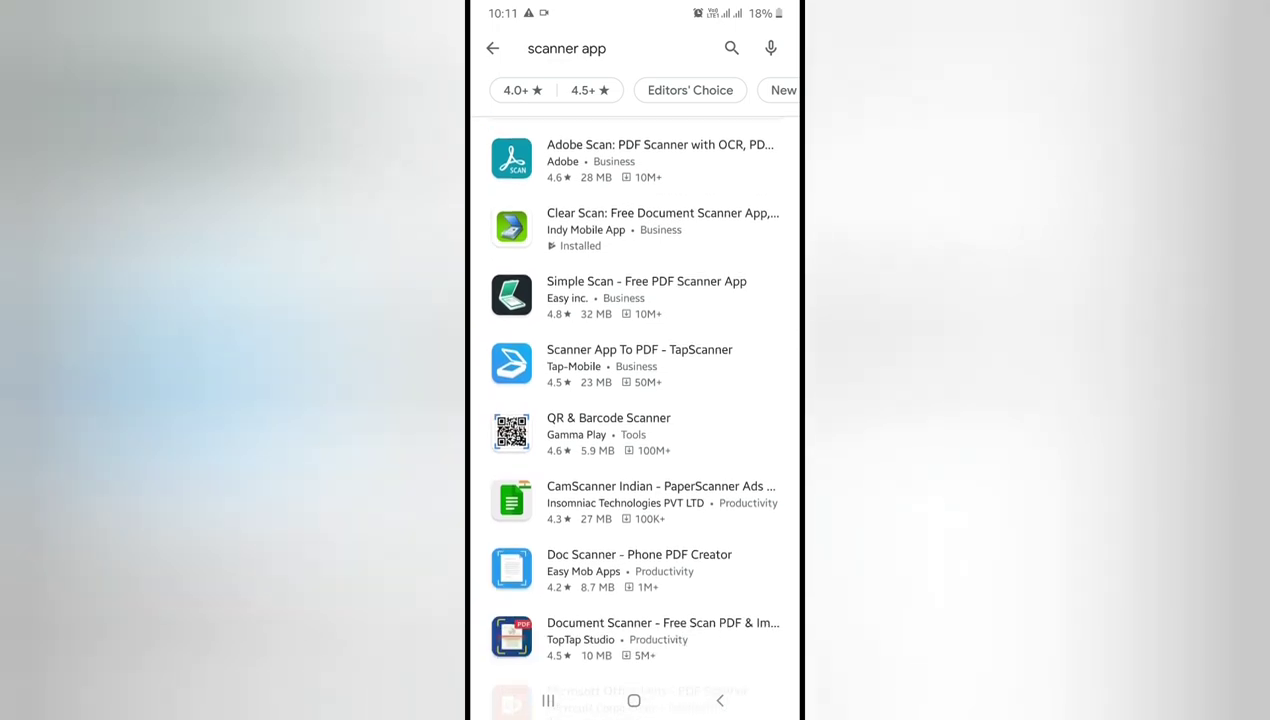
scroll(634, 400, "down", 1)
scroll(634, 400, "down", 1)
scroll(634, 400, "down", 1)
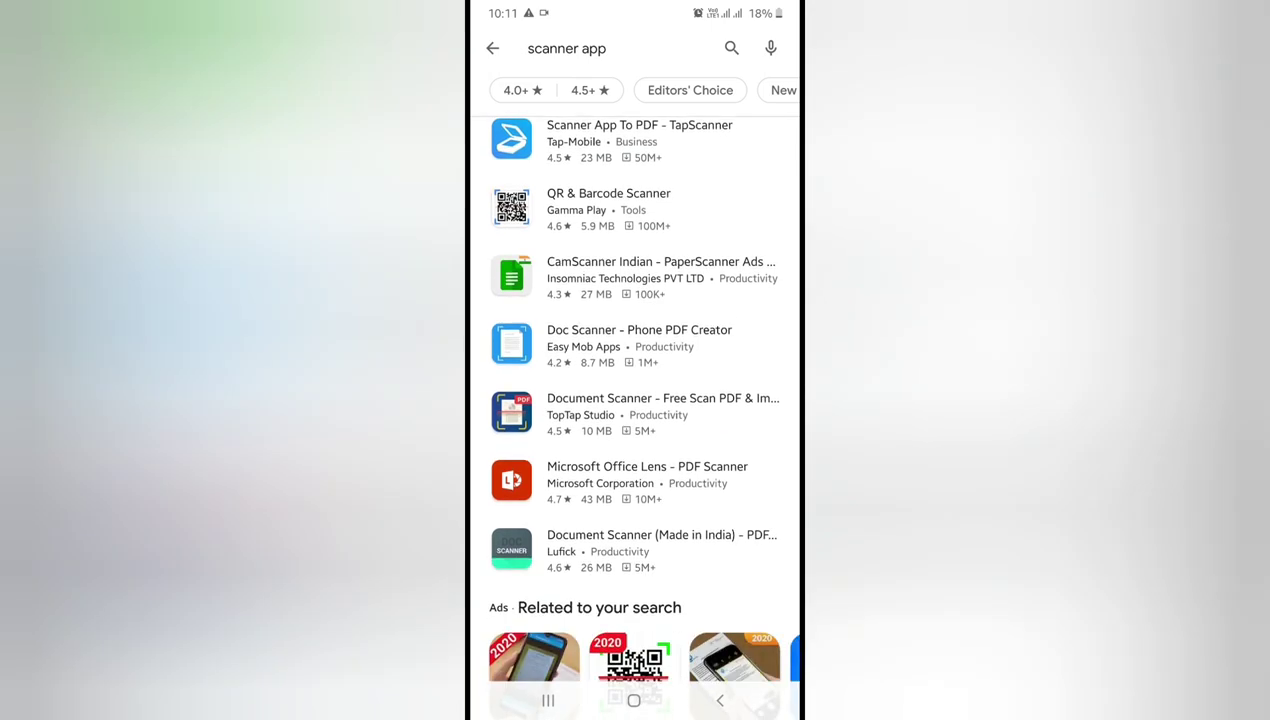
scroll(634, 400, "up", 2)
scroll(634, 400, "up", 2)
scroll(634, 400, "up", 1)
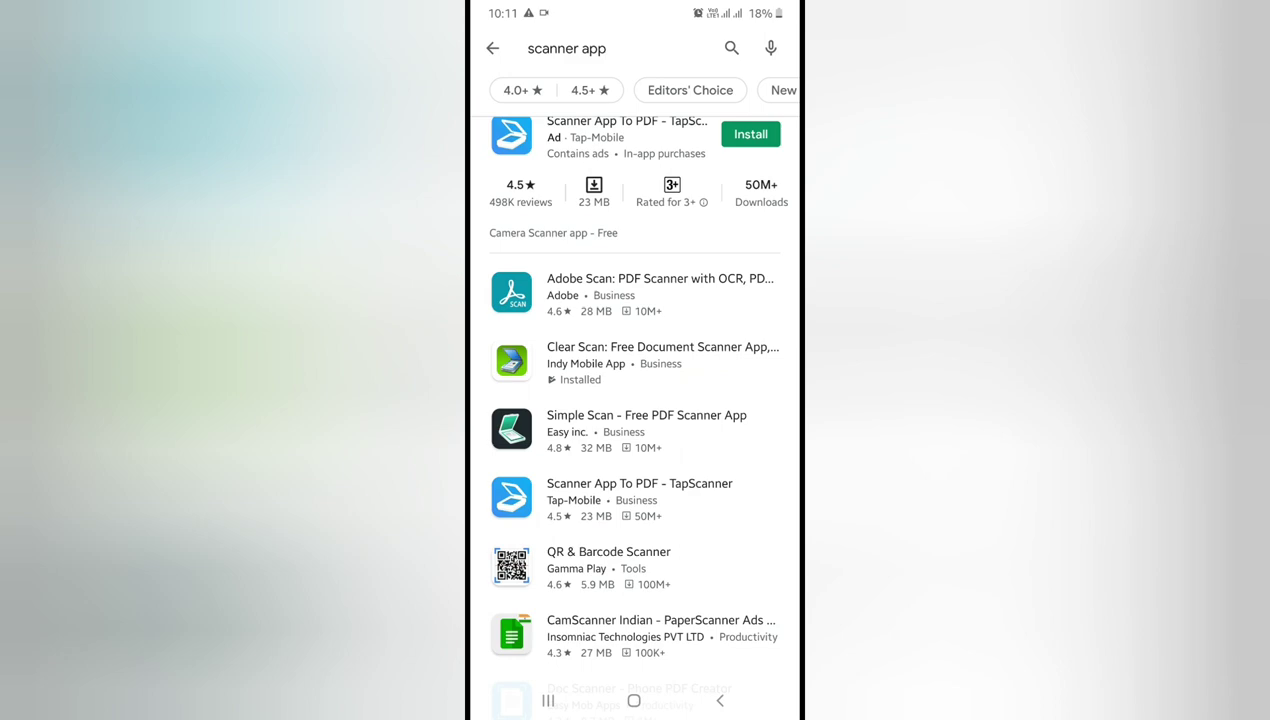
Exit and reopen ClearScanner, then start a camera scan of the first handwritten page.
left_click(634, 700)
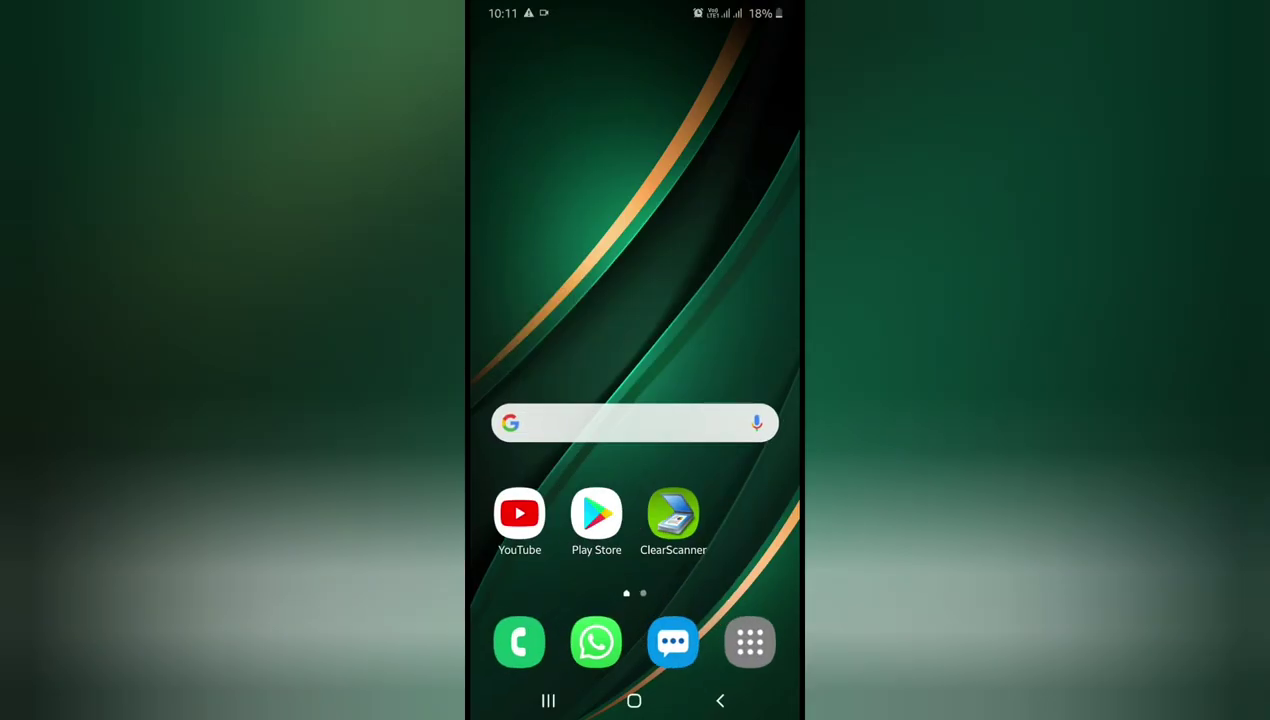
left_click(673, 514)
left_click(720, 700)
left_click(711, 372)
left_click(673, 514)
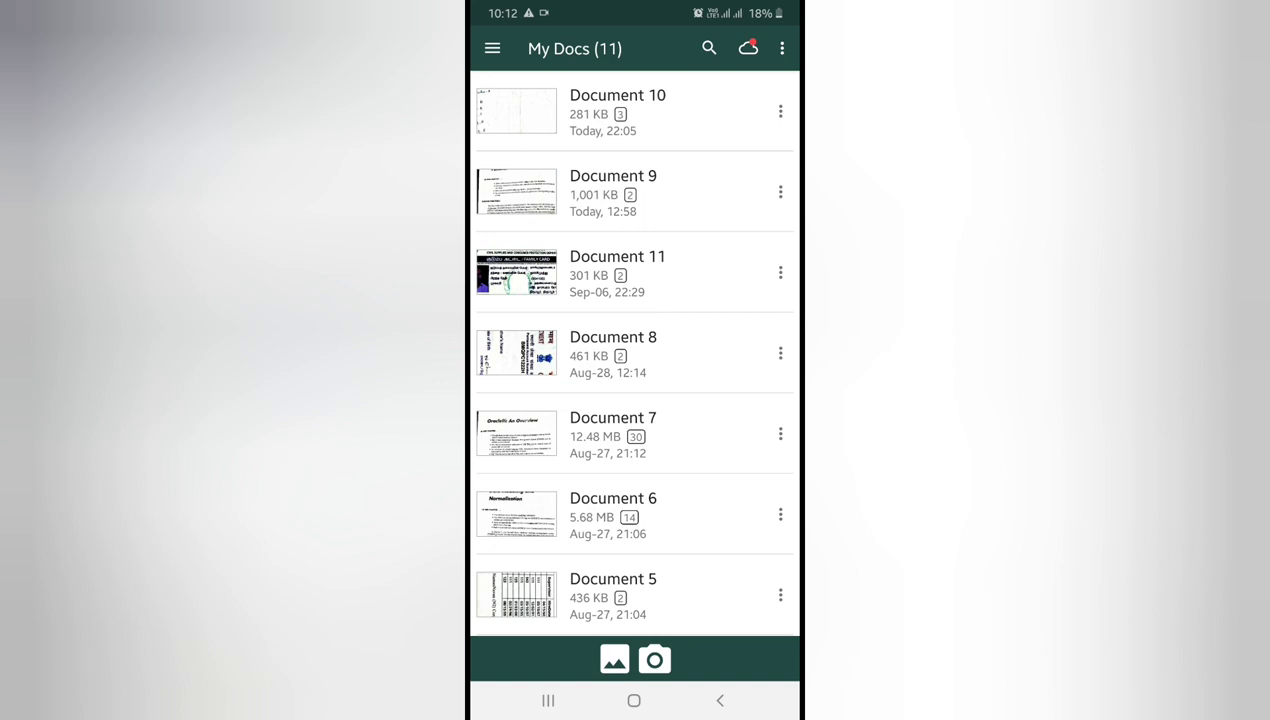
left_click(654, 660)
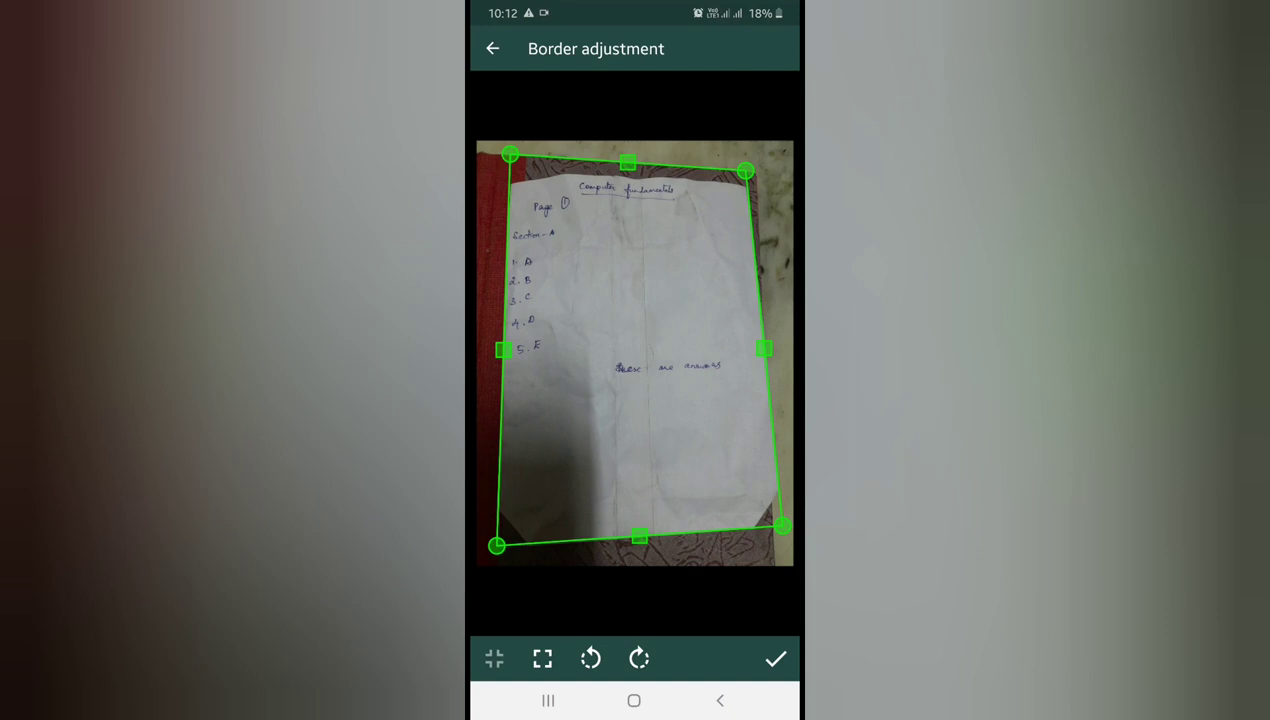
Fit the crop frame to the written upper part of the first page.
left_click_drag(627, 162, 627, 176)
left_click_drag(509, 171, 508, 181)
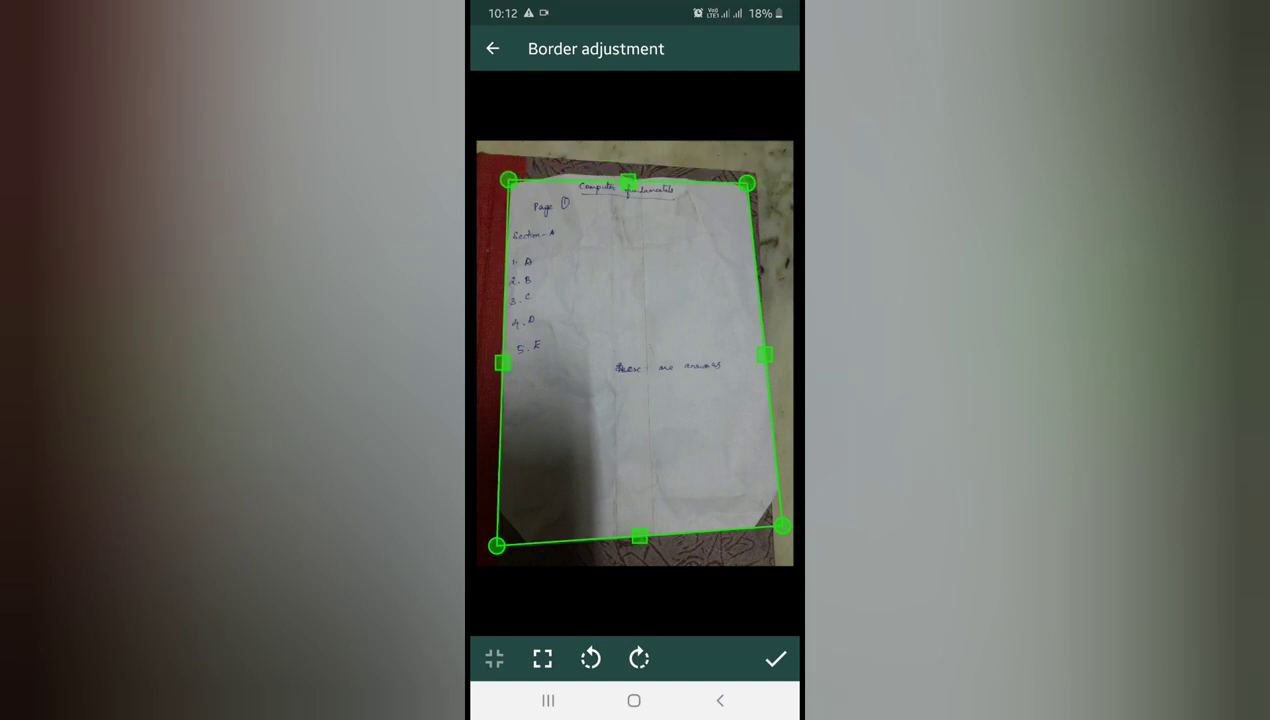
left_click_drag(747, 183, 747, 179)
left_click_drag(639, 537, 636, 413)
left_click_drag(501, 422, 502, 402)
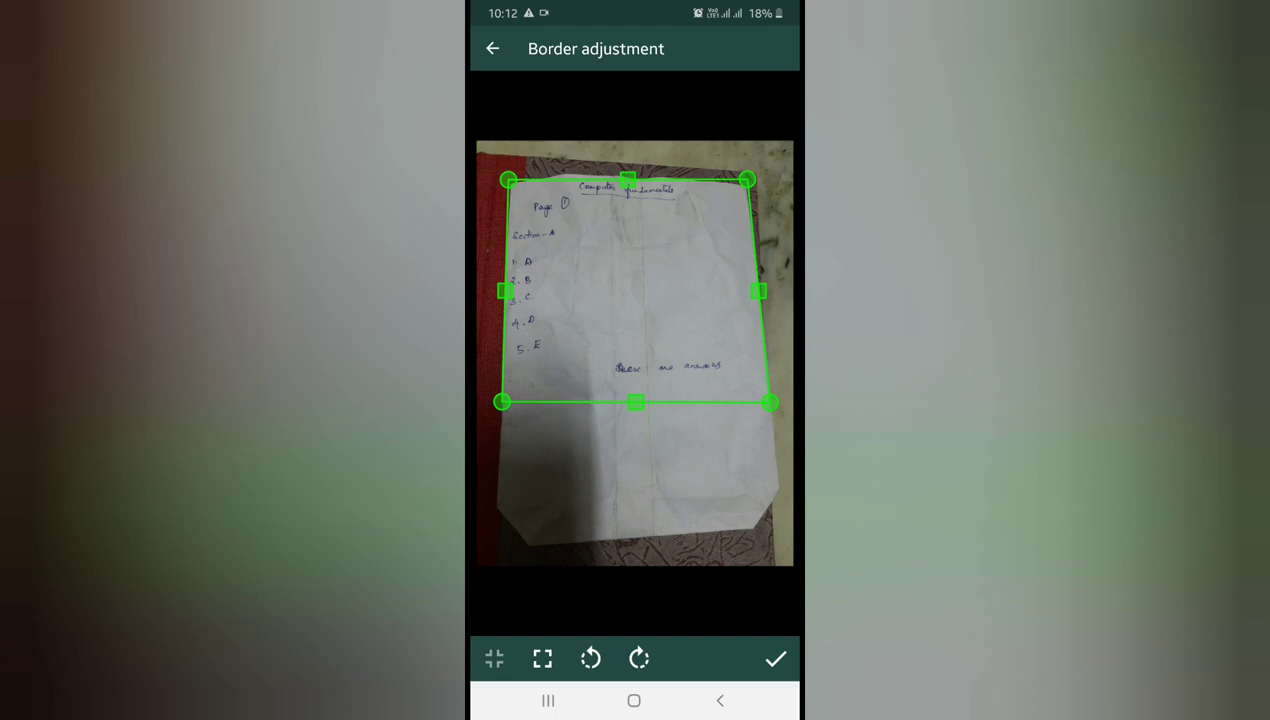
Rotate the page left and back upright, then save it as page 01 of Document 12.
left_click(590, 657)
left_click(639, 657)
left_click(776, 658)
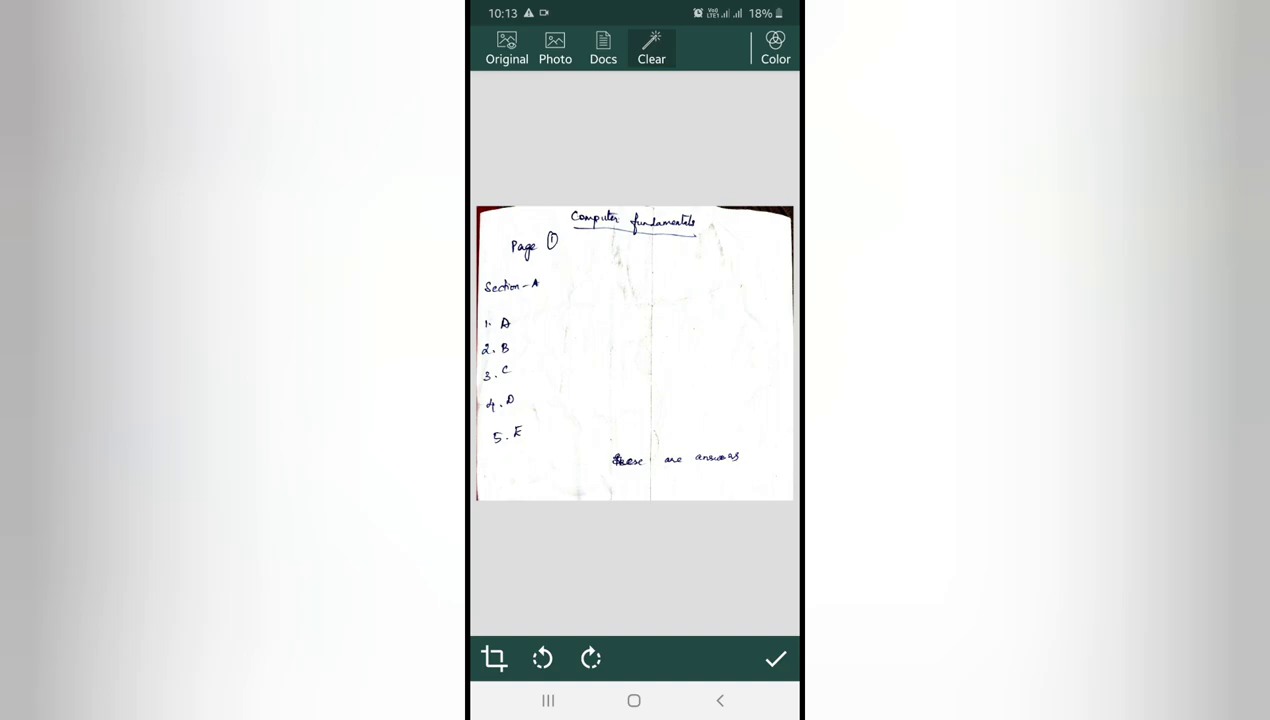
left_click(776, 658)
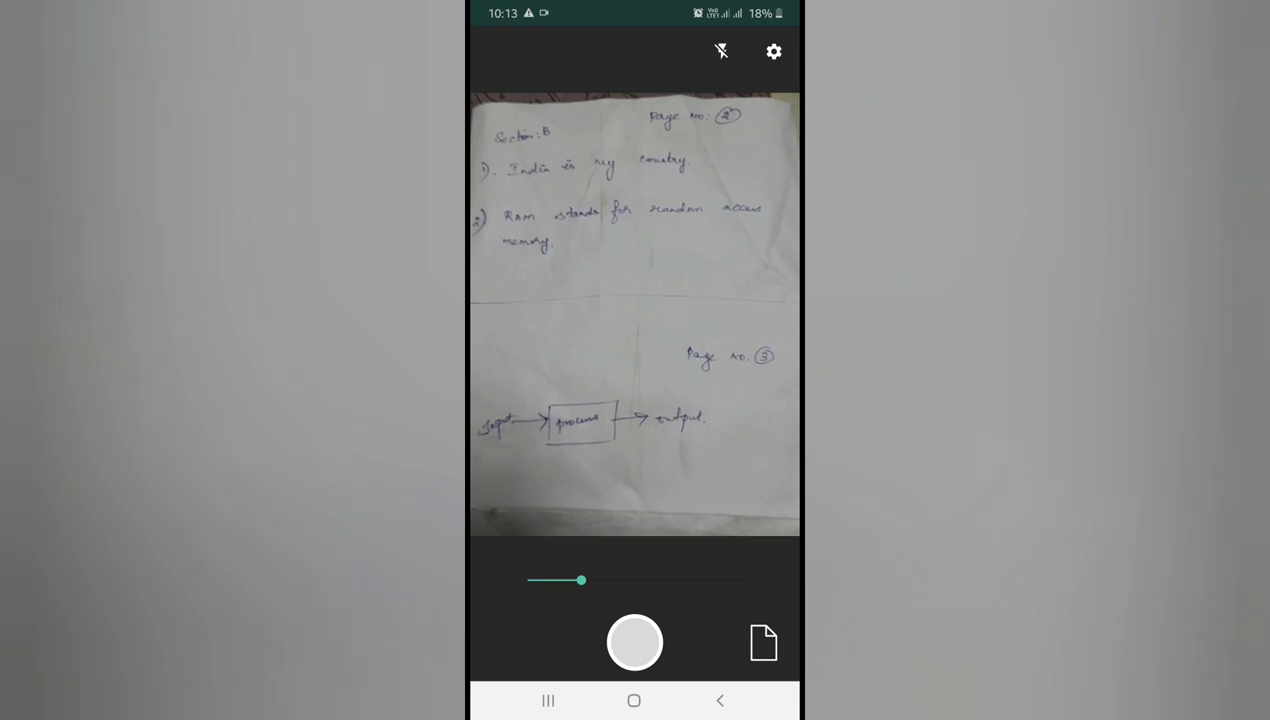
Photograph the pages 2–3 sheet, crop out page 3, and add it as Document 12's page 2.
left_click(634, 642)
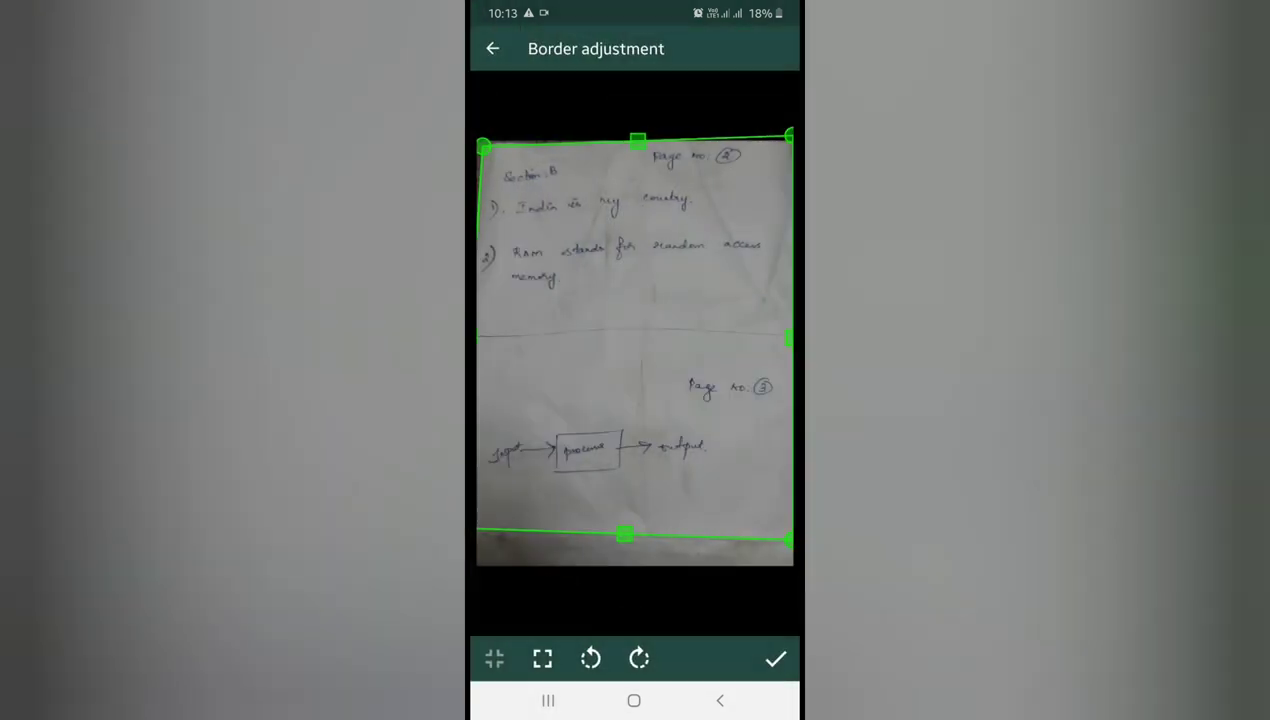
left_click_drag(624, 535, 631, 370)
left_click_drag(789, 135, 780, 140)
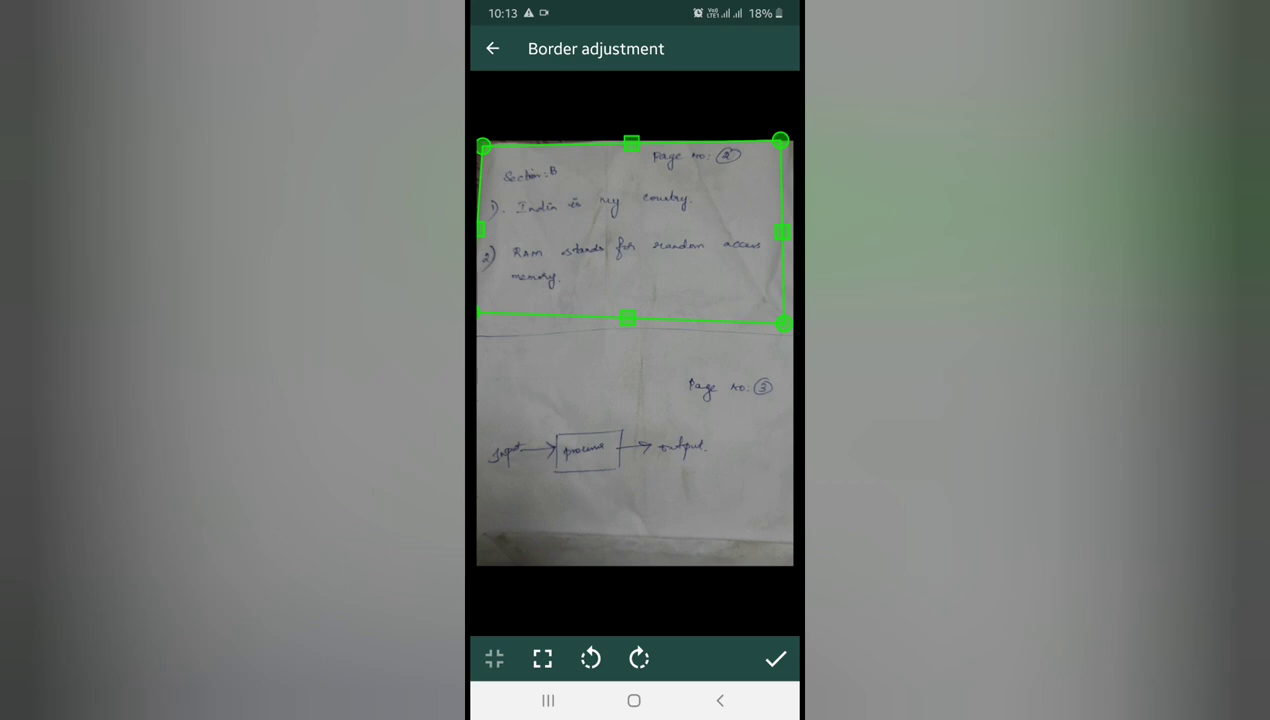
left_click(776, 658)
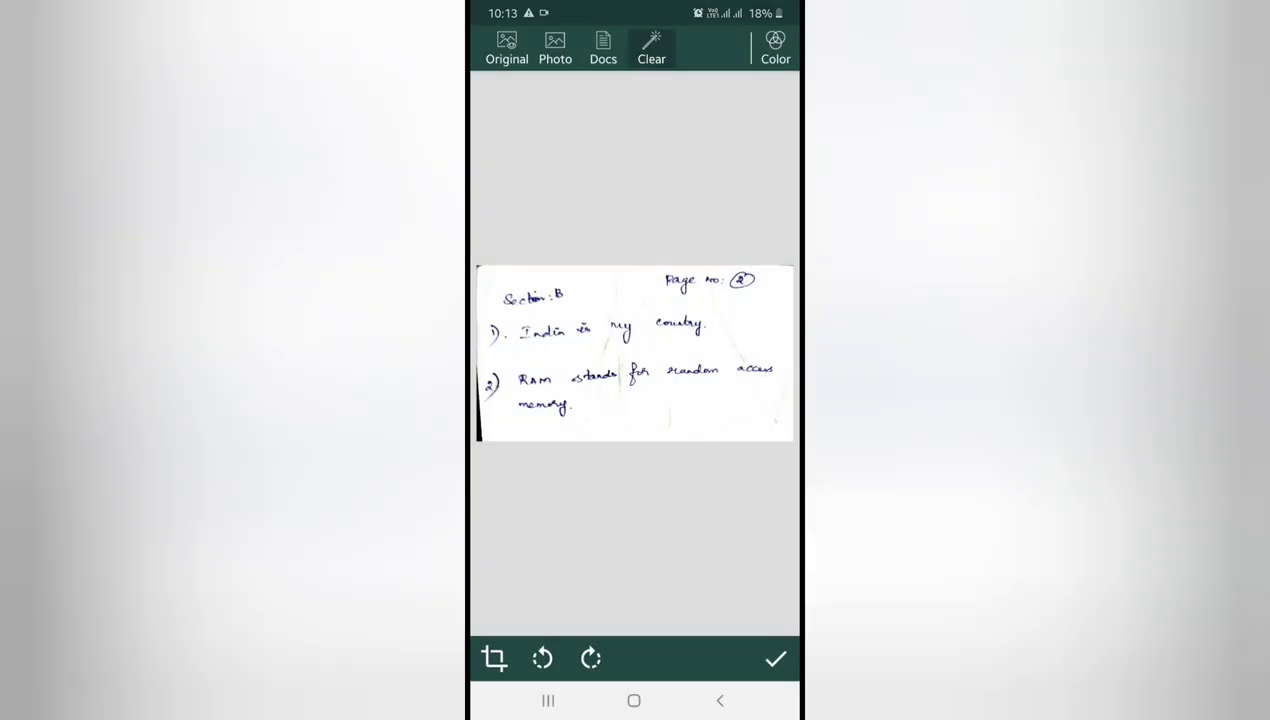
left_click(776, 658)
left_click(655, 659)
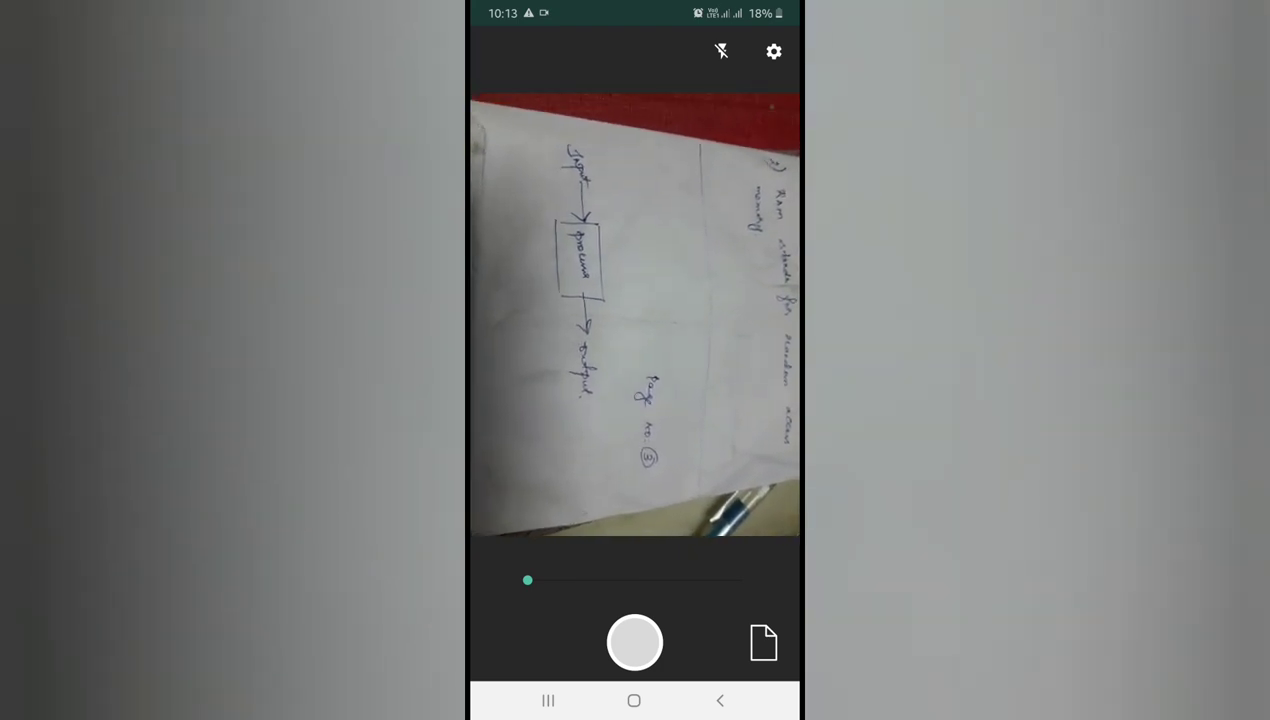
Crop the page-3 diagram to its edges, rotate it upright, and preview the cleaned page.
left_click(643, 345)
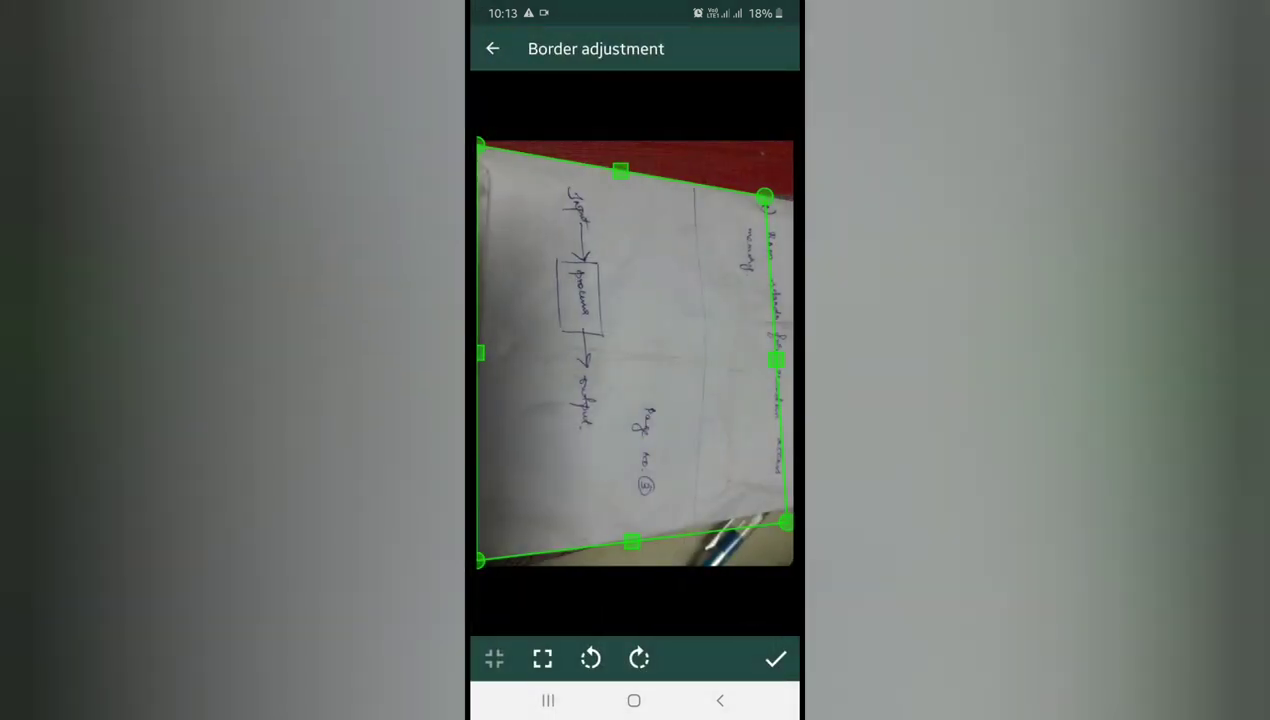
left_click_drag(776, 360, 681, 357)
left_click_drag(482, 353, 510, 354)
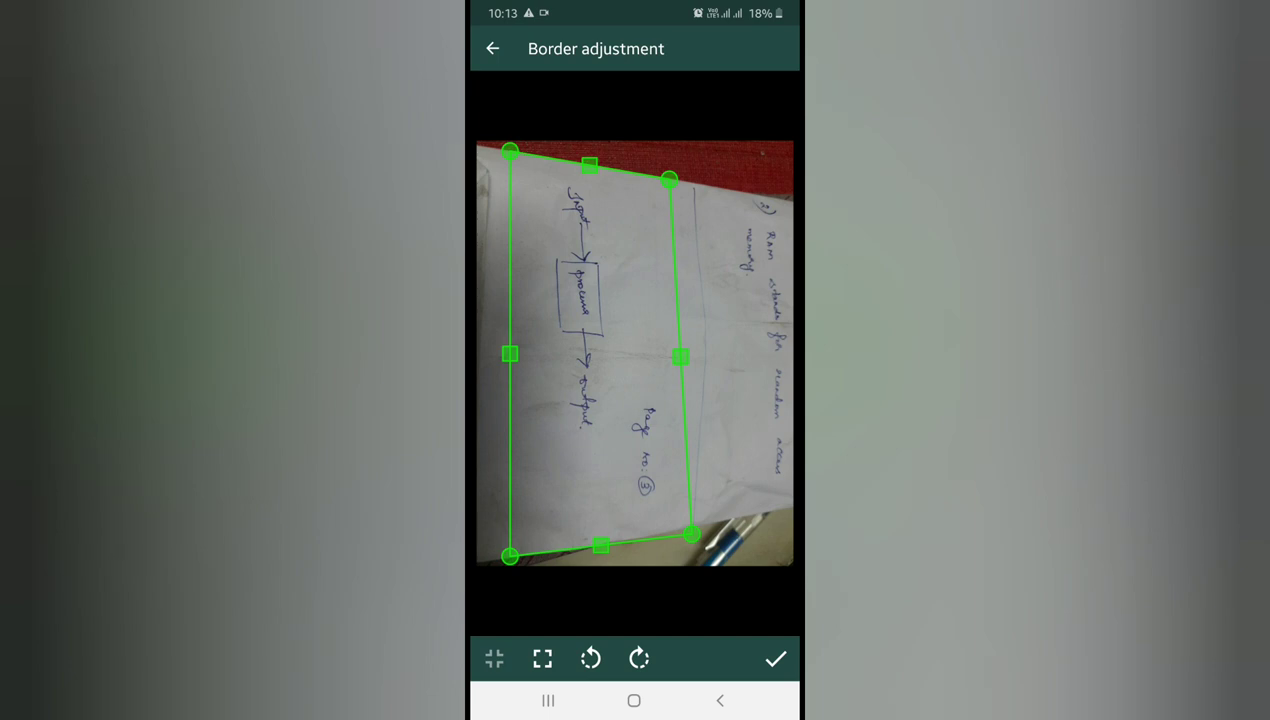
left_click(591, 658)
left_click_drag(769, 312, 775, 325)
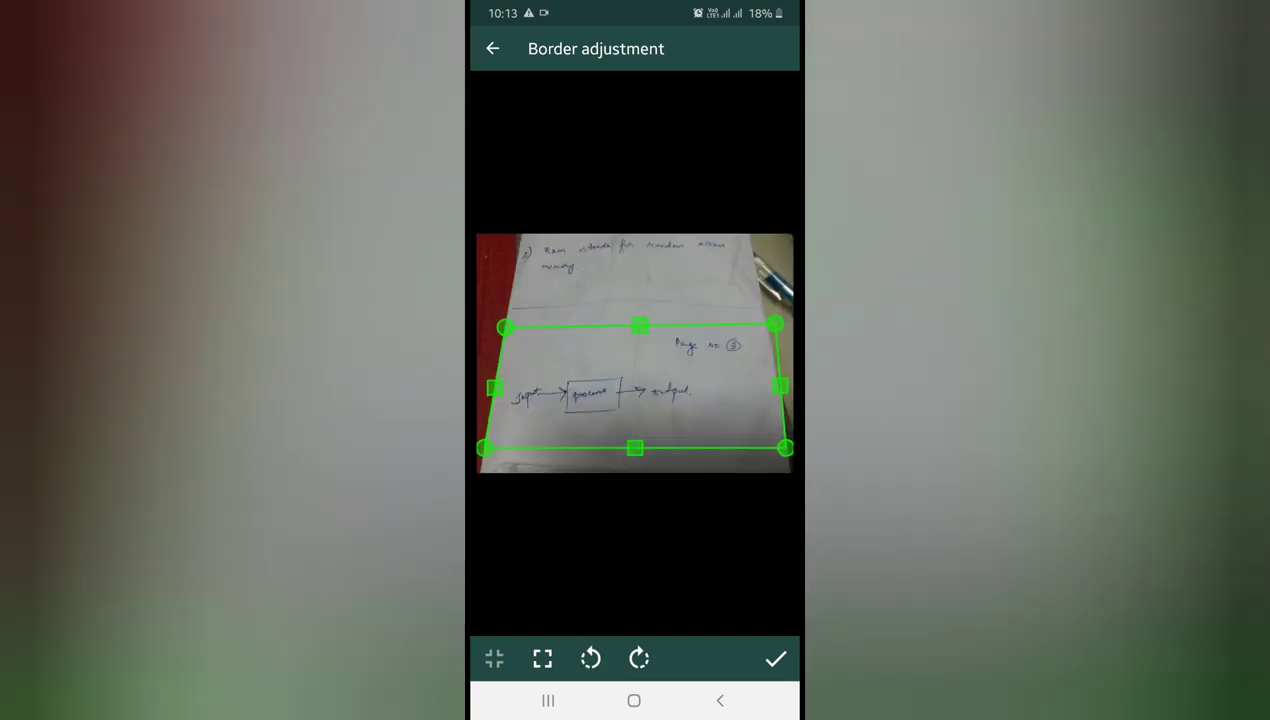
left_click(776, 658)
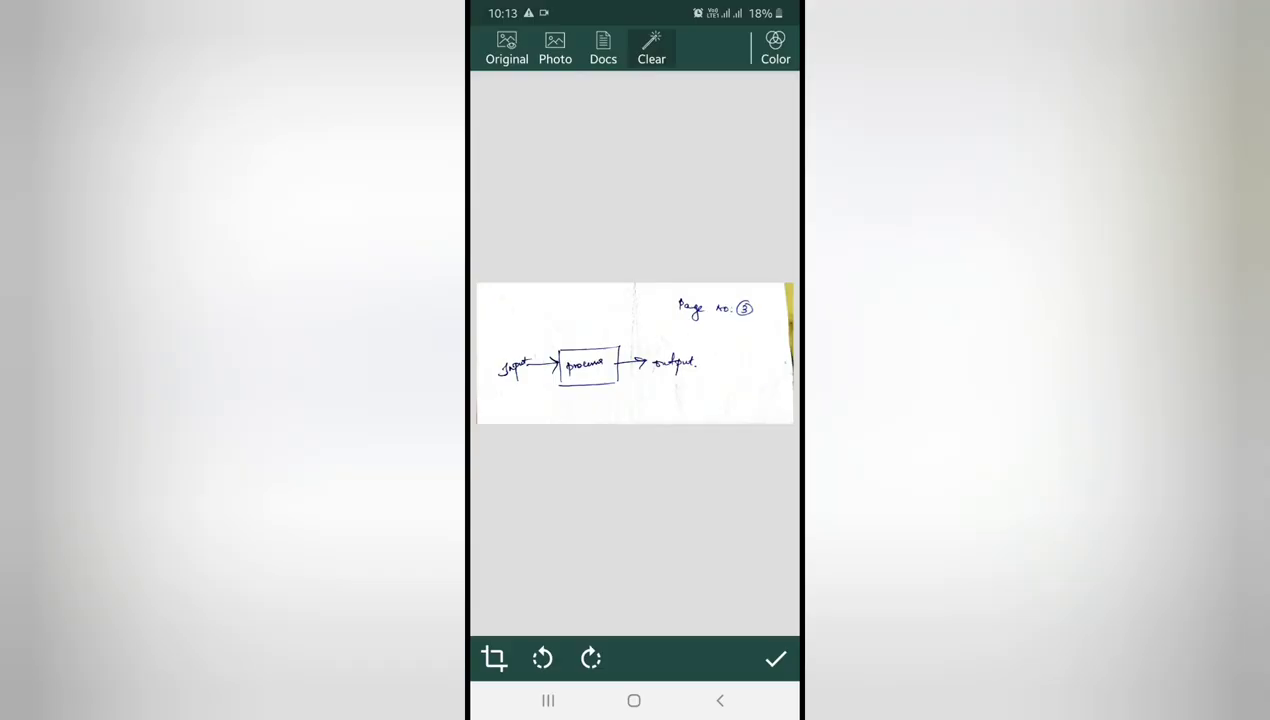
Pull the crop's right edge in to the paper and reapply the crop.
left_click(494, 658)
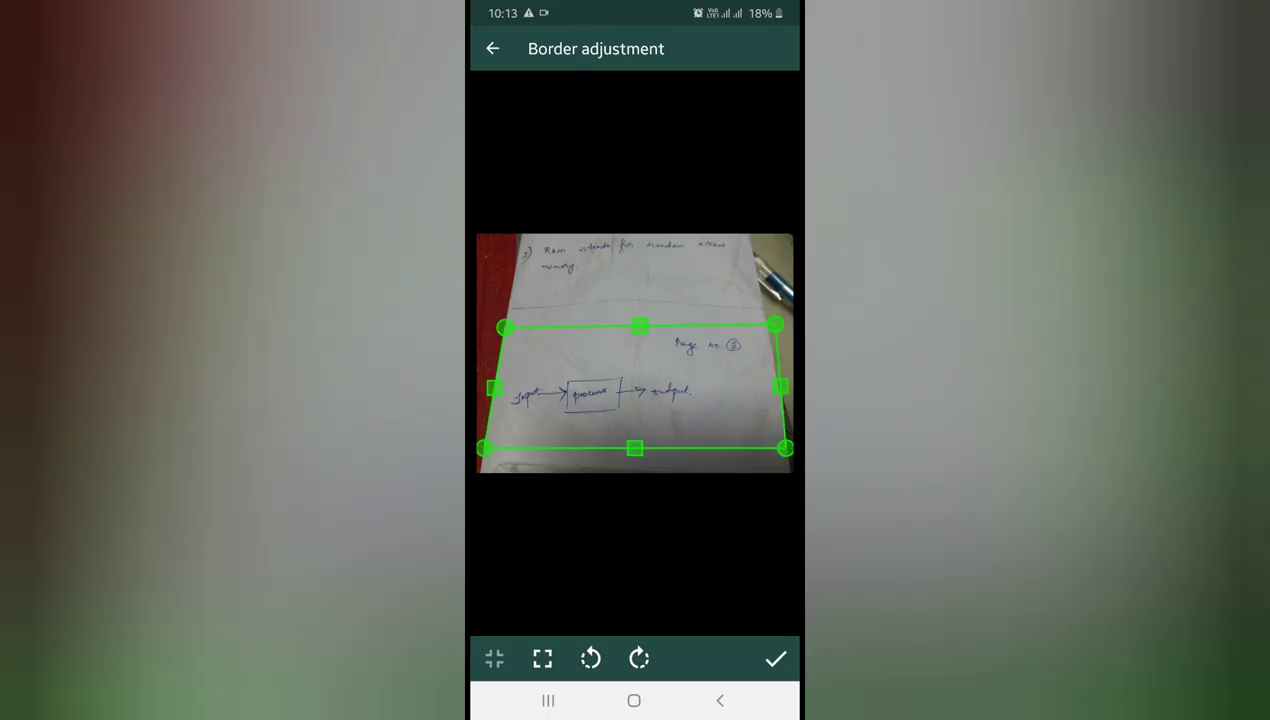
left_click_drag(781, 387, 769, 387)
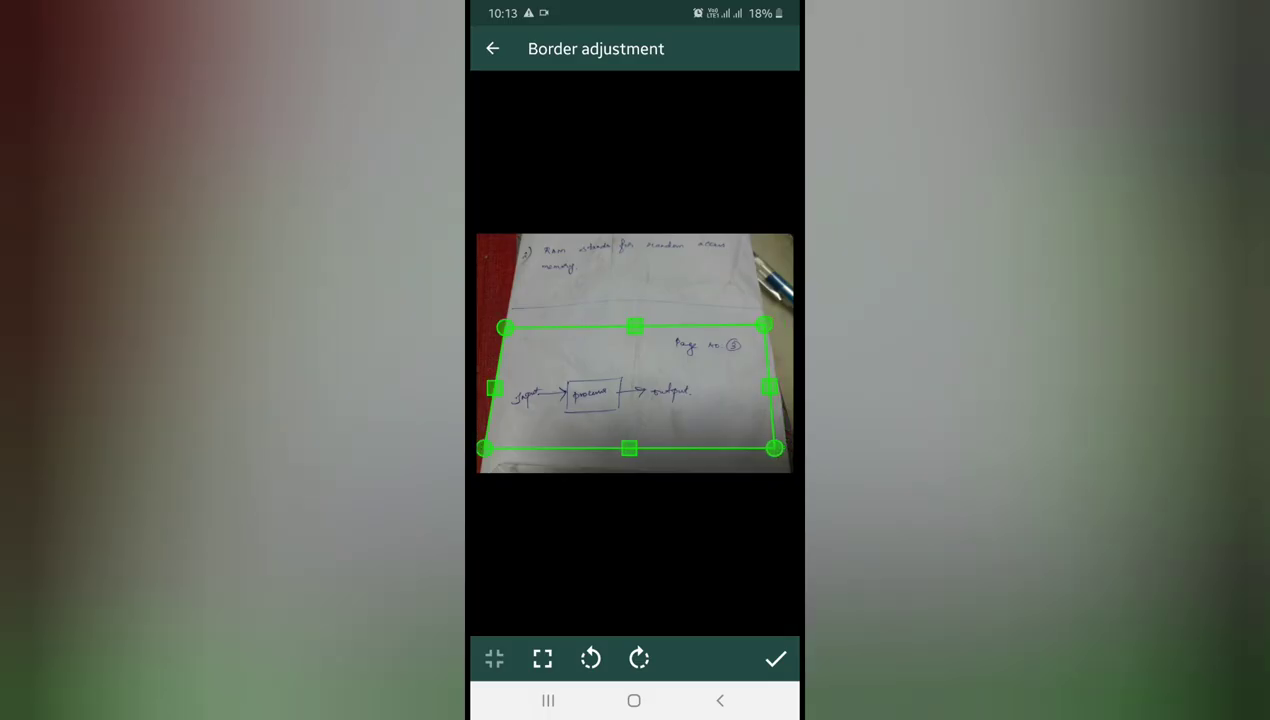
left_click(776, 658)
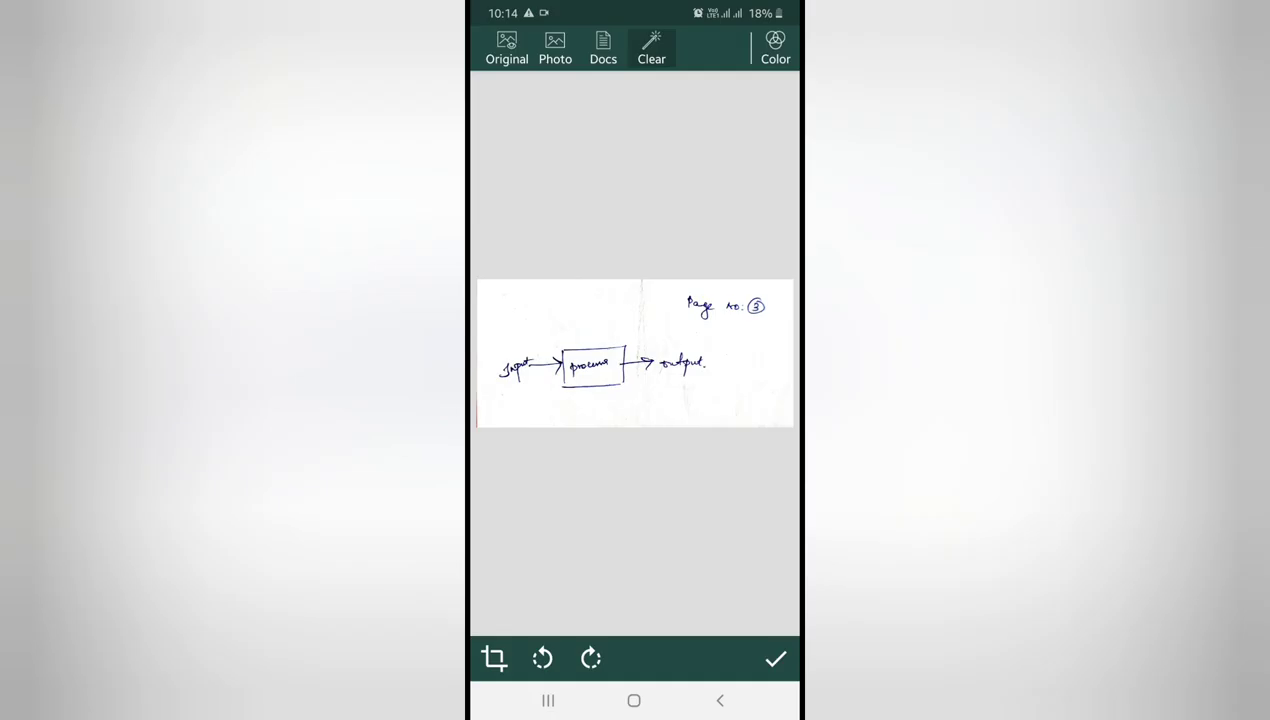
Add the cleaned third page to Document 12 and bring up its sharing options.
left_click(776, 658)
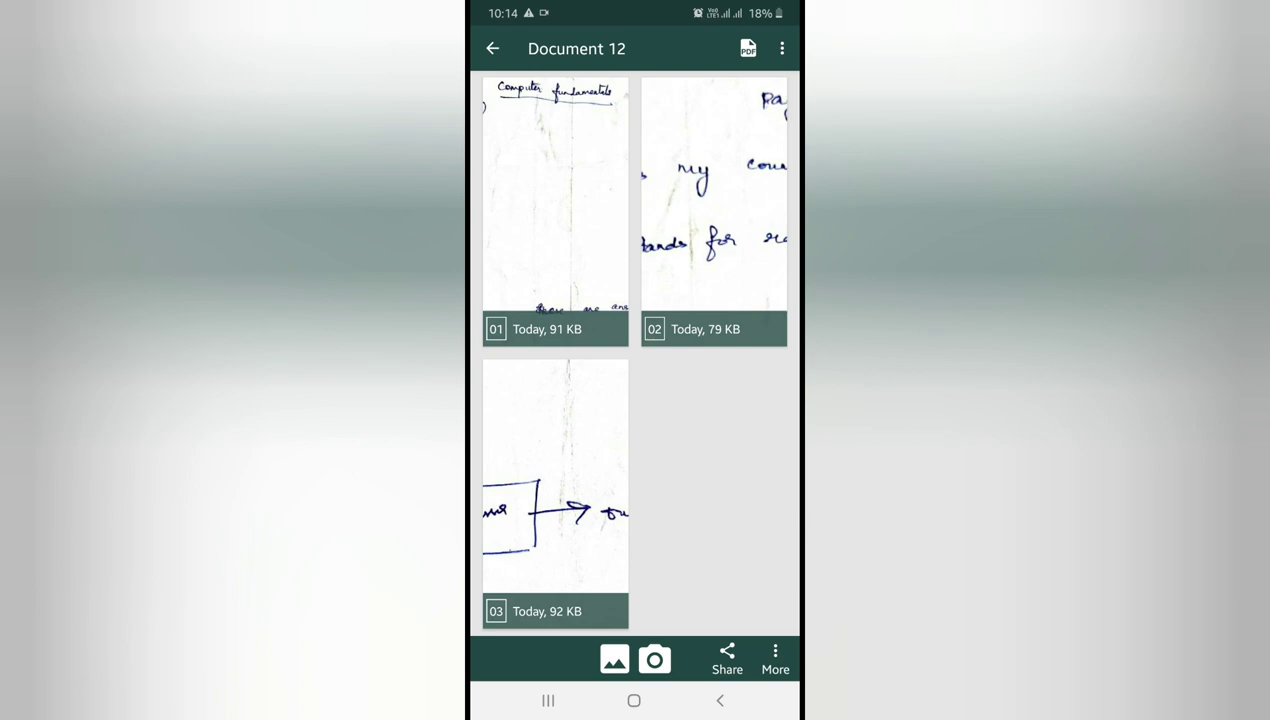
left_click(727, 658)
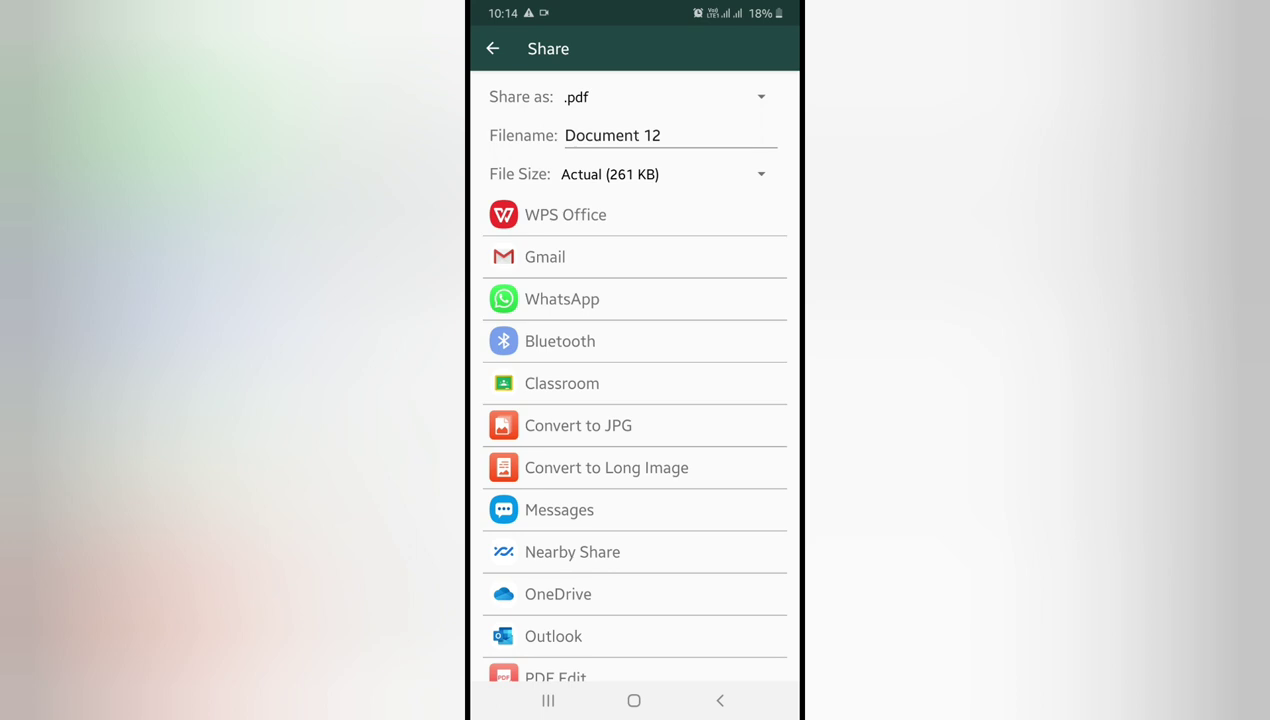
Share as .pdf with filename 'Sample demo' and Actual file size (261 KB).
left_click(660, 97)
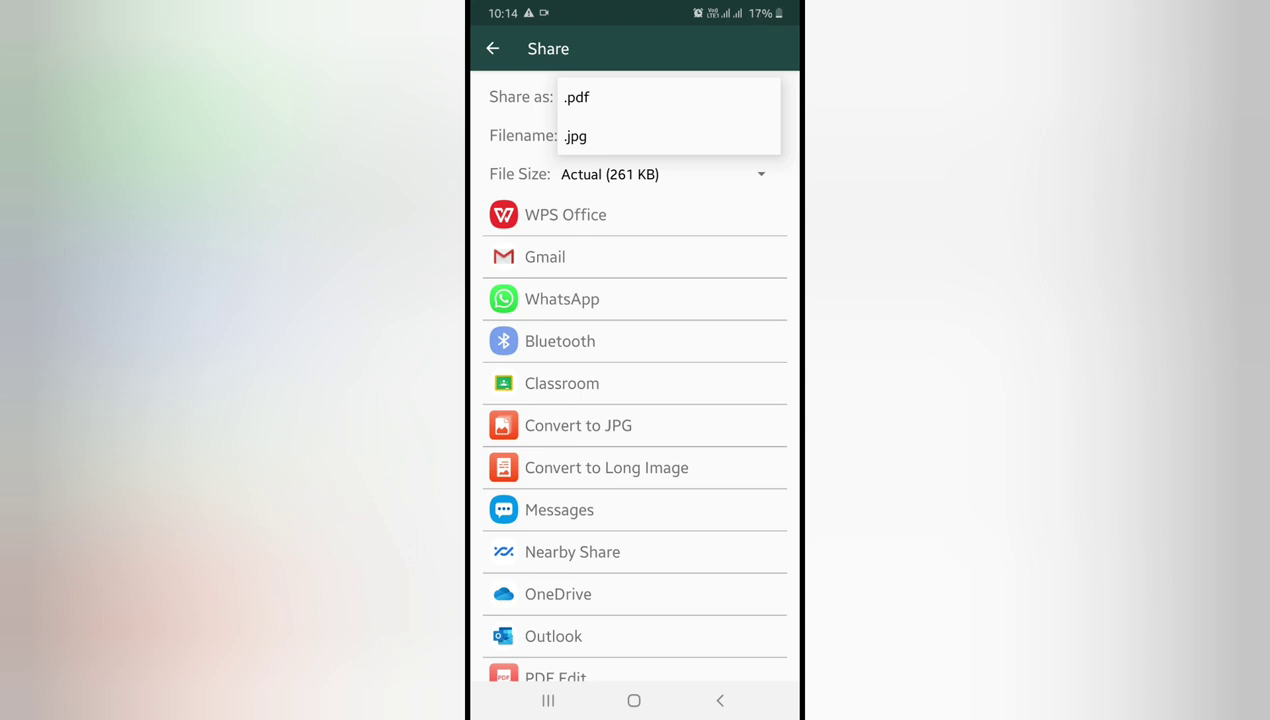
left_click(650, 97)
left_click(612, 135)
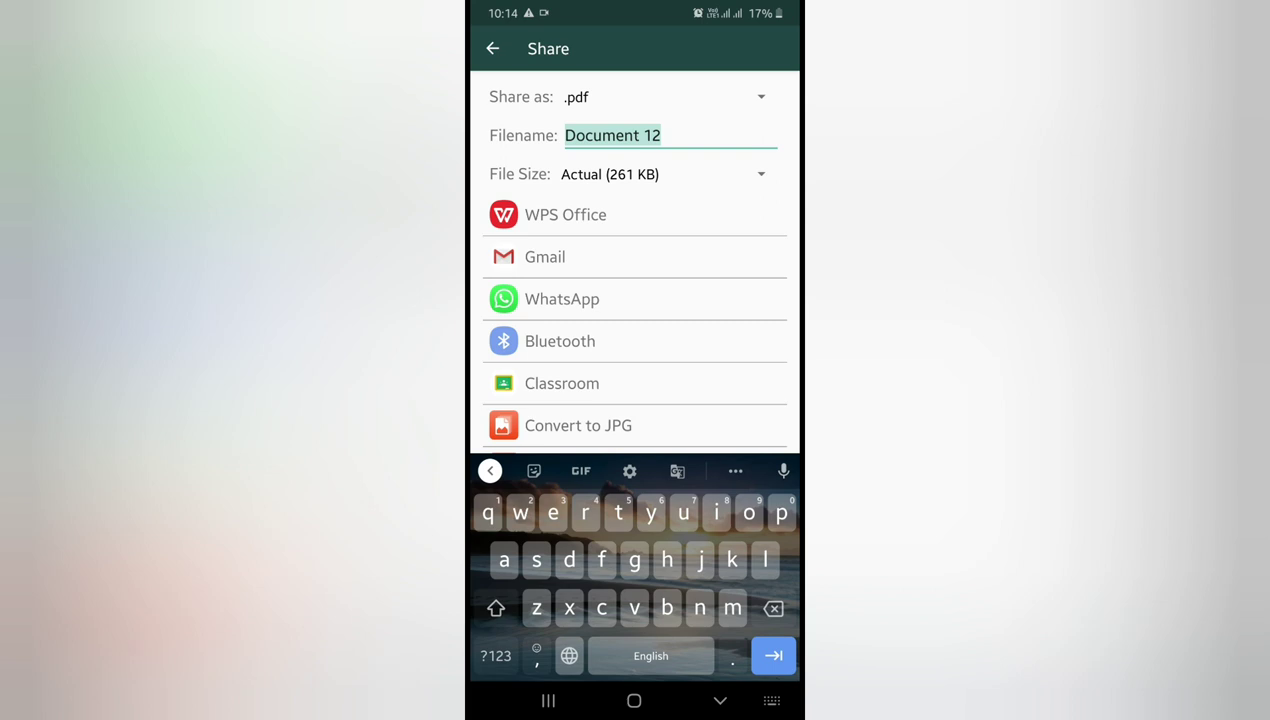
type("Sampkedemo")
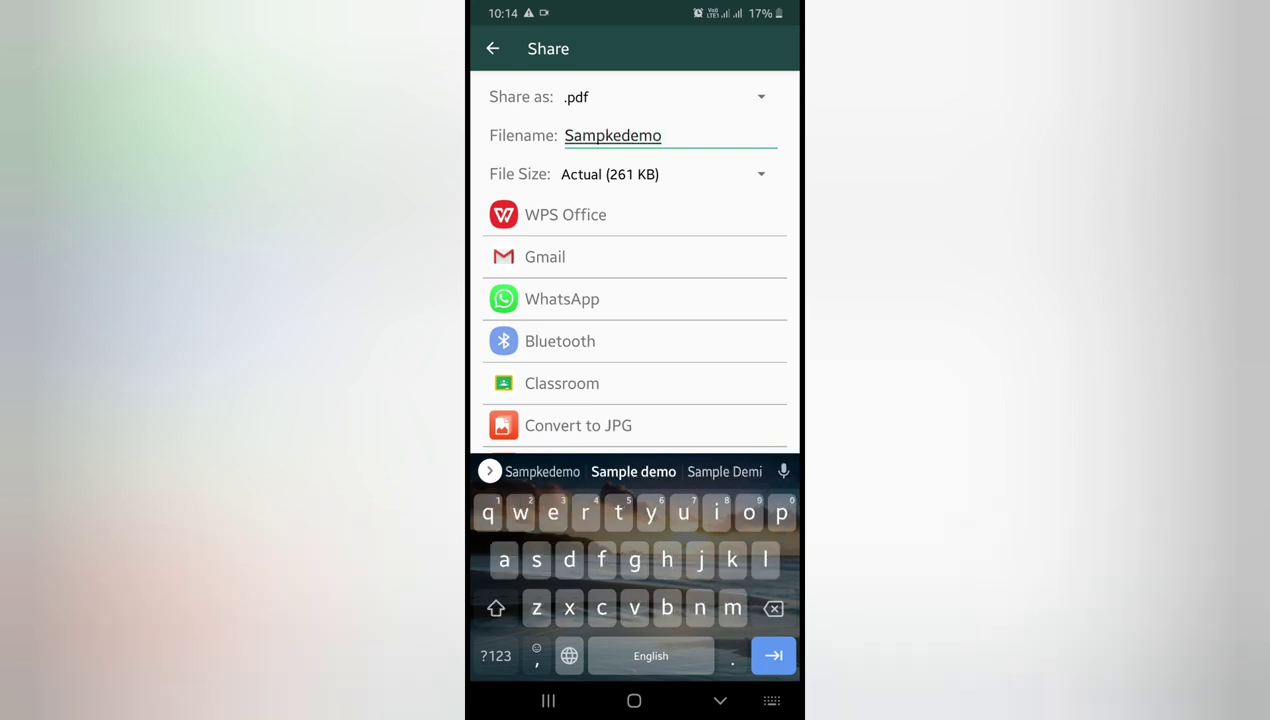
left_click(633, 471)
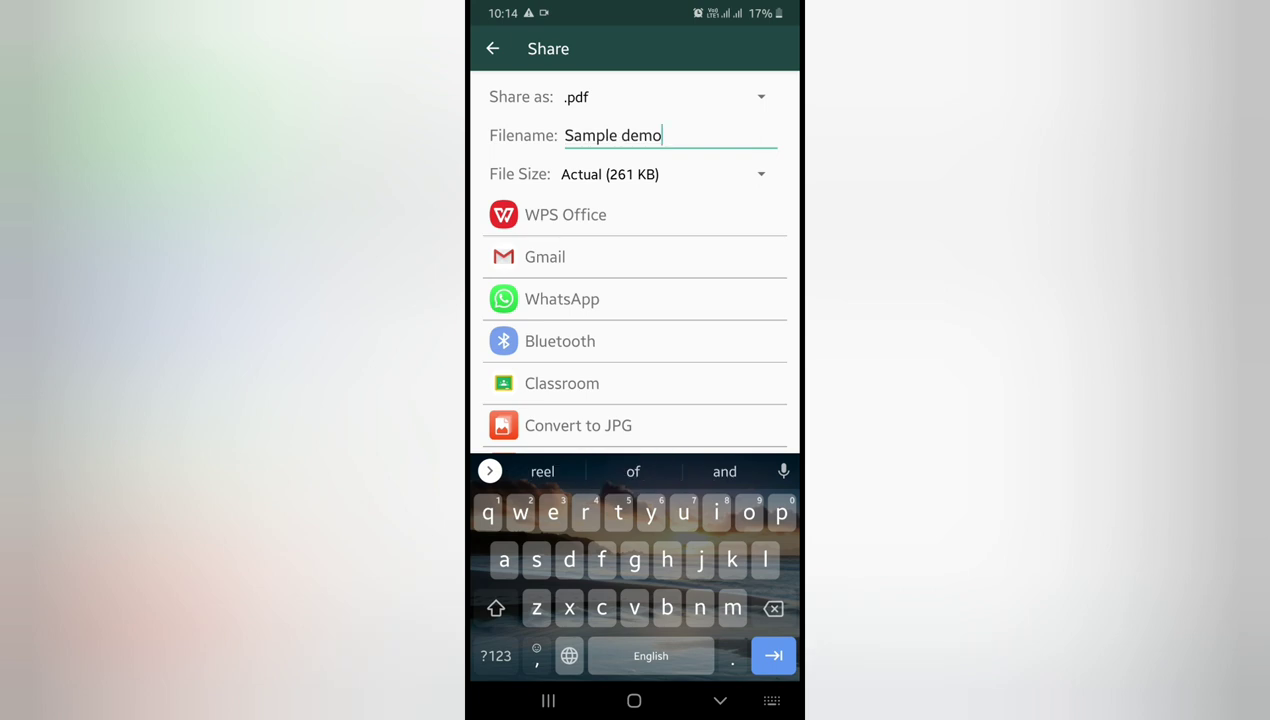
left_click(761, 174)
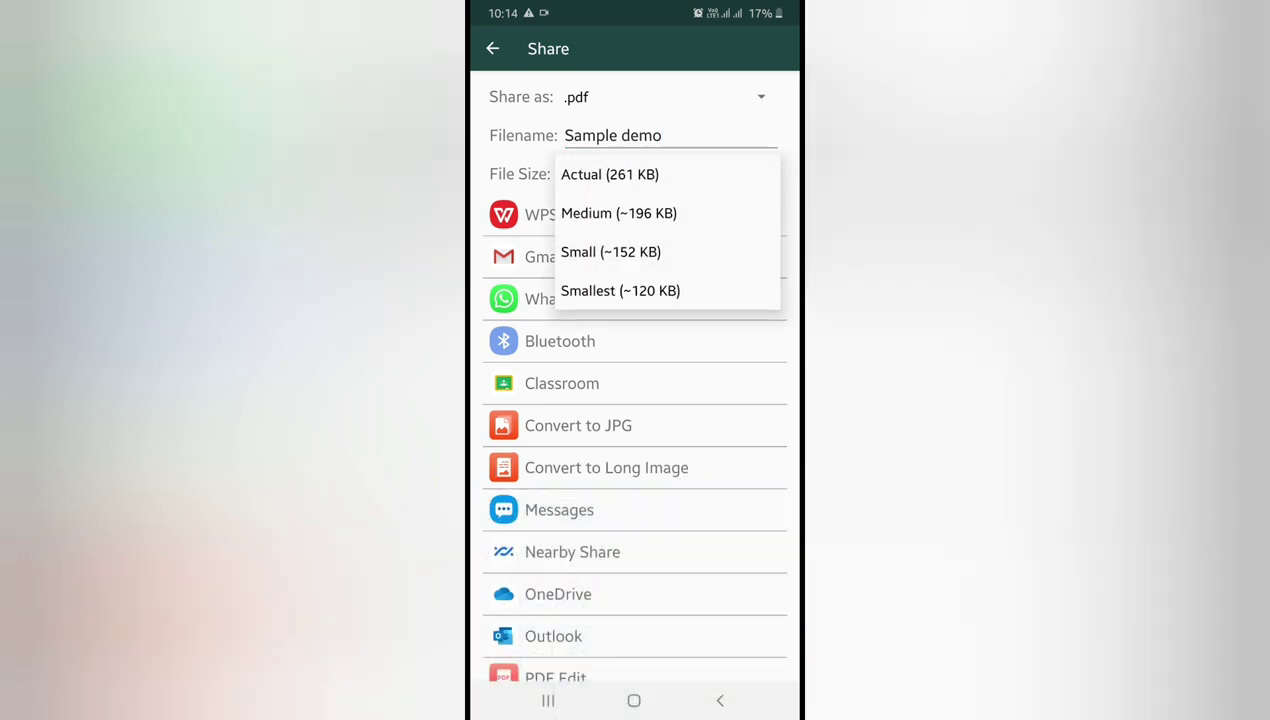
left_click(610, 174)
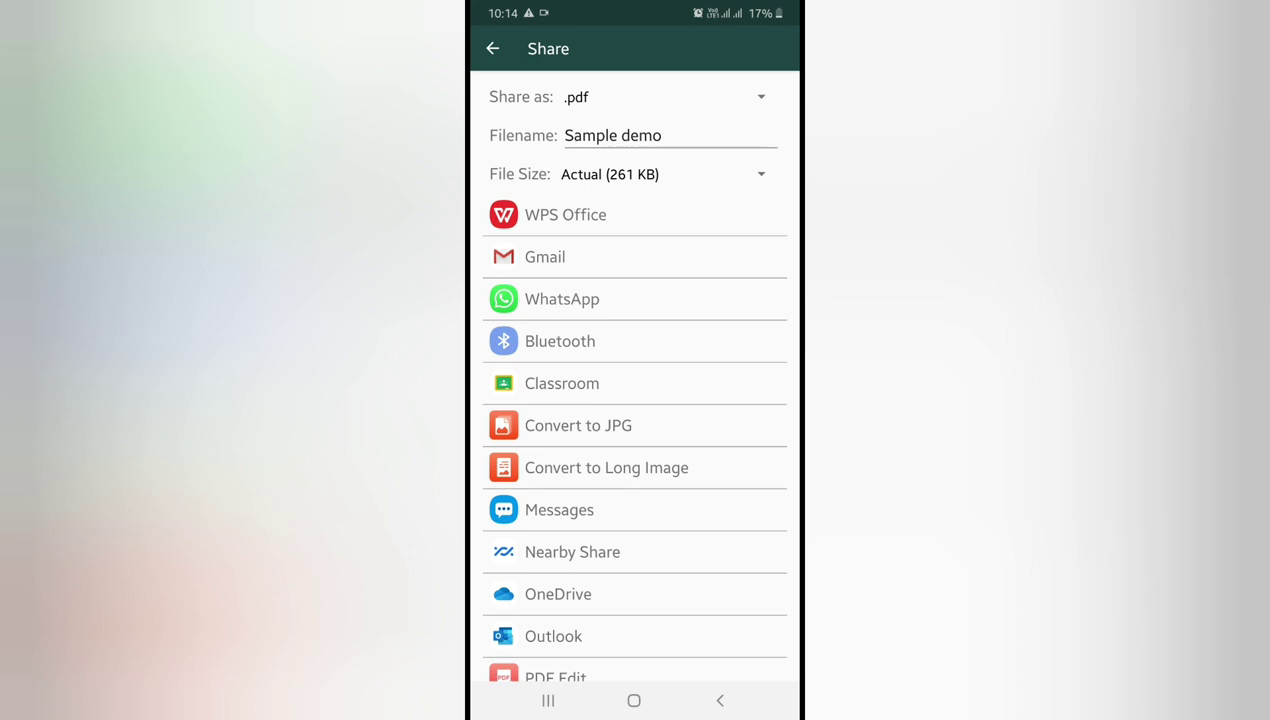
Scroll through the list of apps available to receive the PDF.
scroll(634, 400, "down", 2)
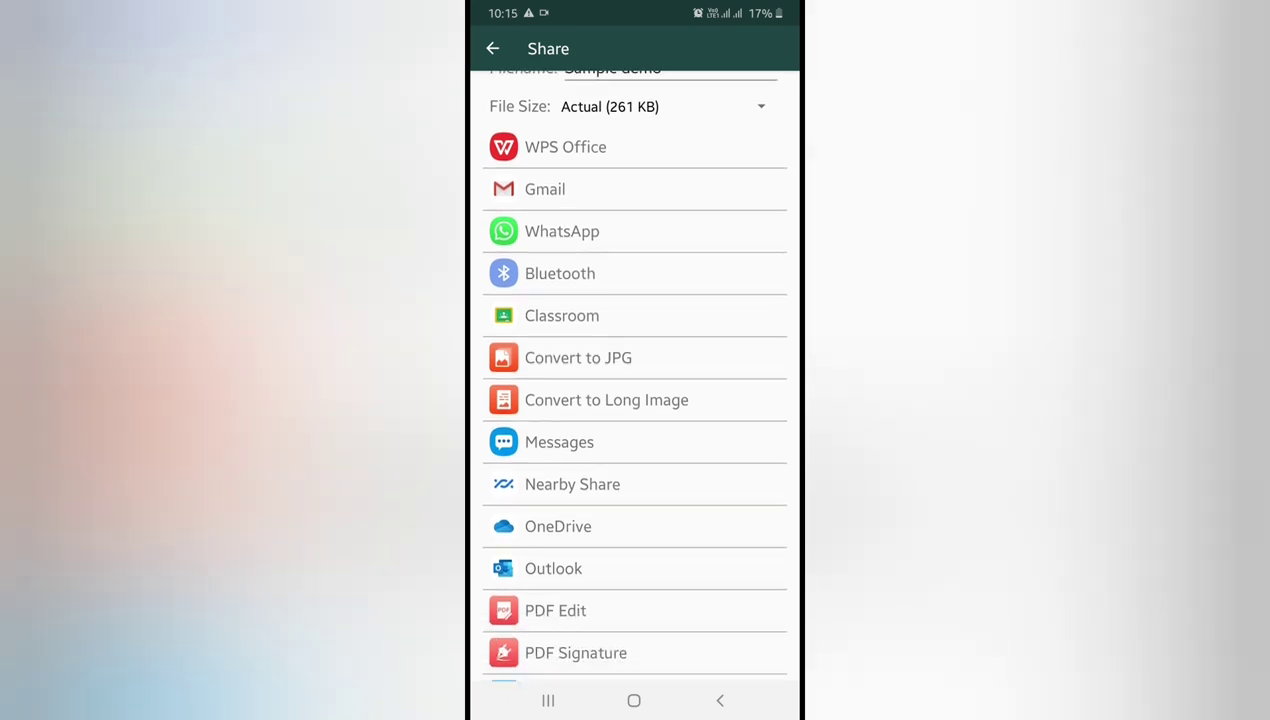
scroll(634, 400, "down", 1)
scroll(634, 400, "down", 3)
scroll(634, 400, "down", 2)
scroll(634, 400, "down", 2)
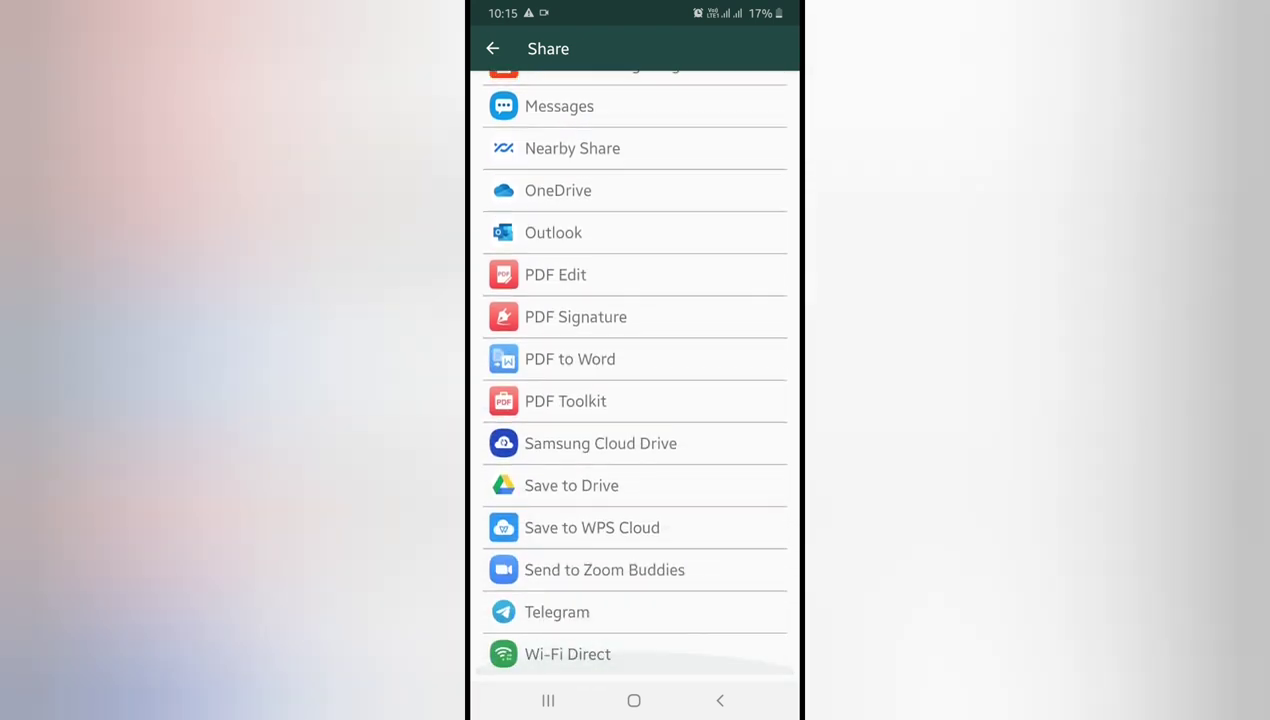
scroll(634, 400, "up", 5)
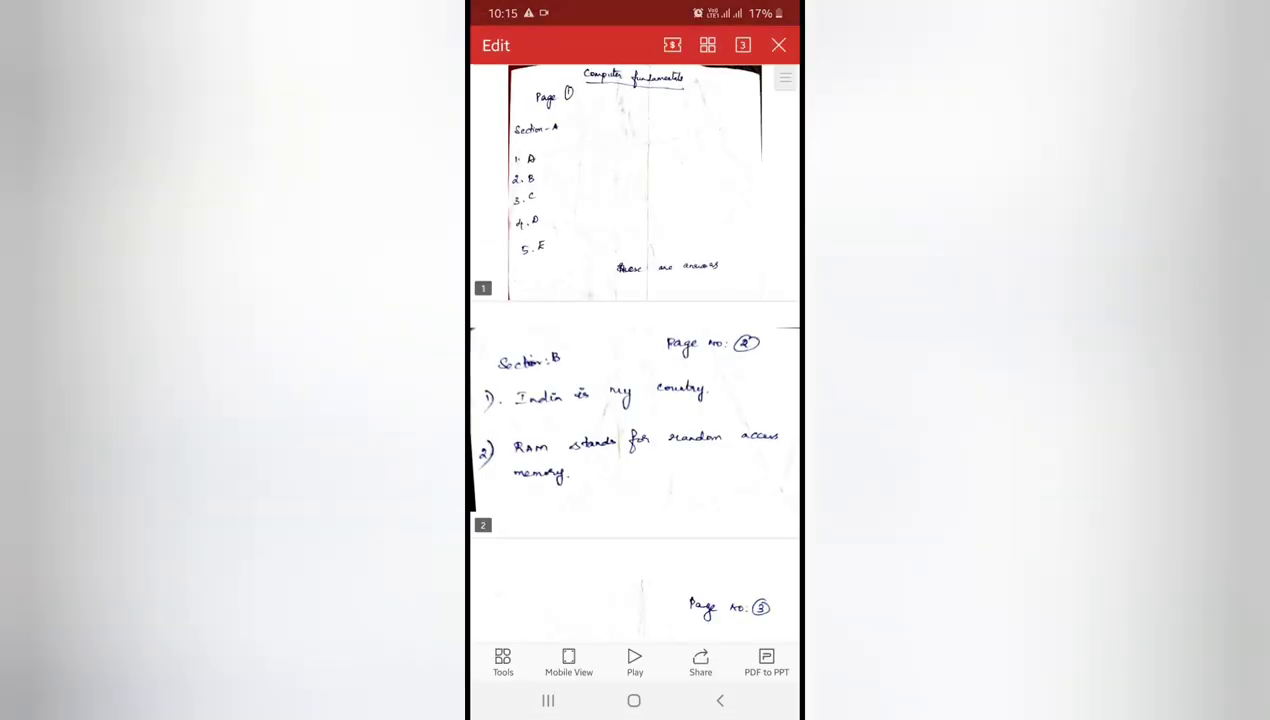
Scroll through the three Sample demo pages in WPS Office, including the page-3 diagram.
scroll(634, 400, "down", 3)
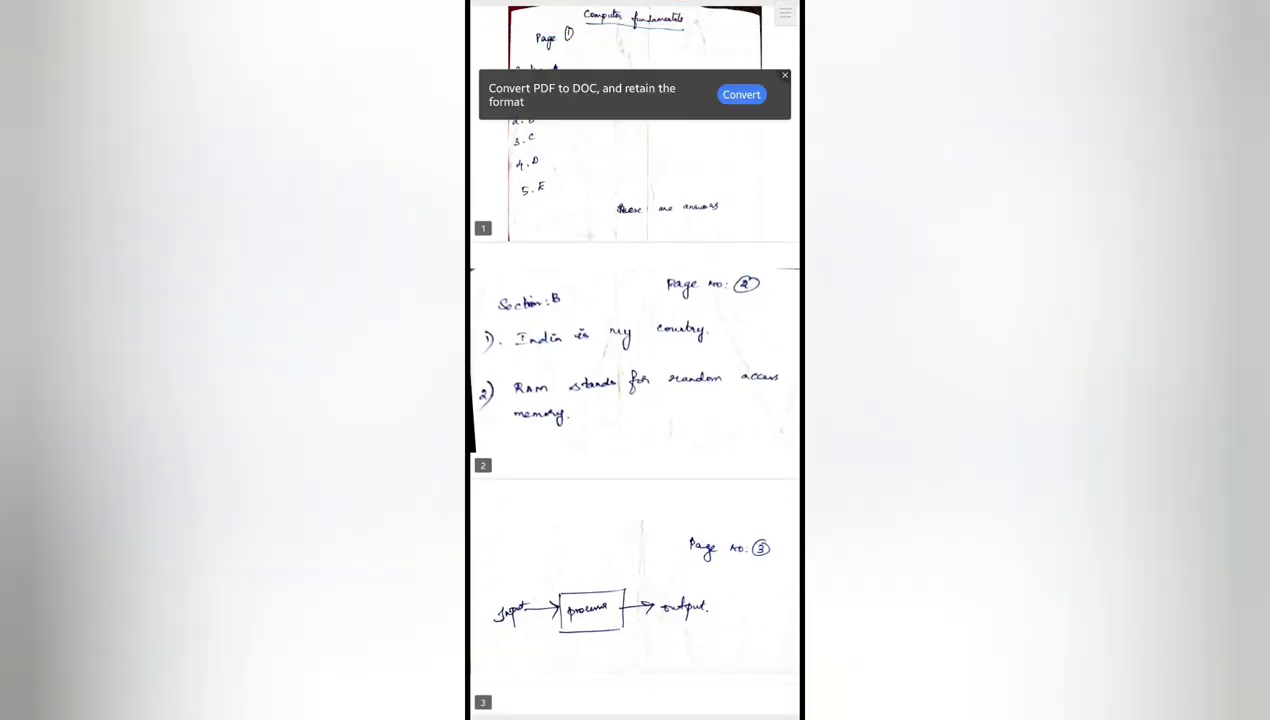
scroll(634, 400, "up", 1)
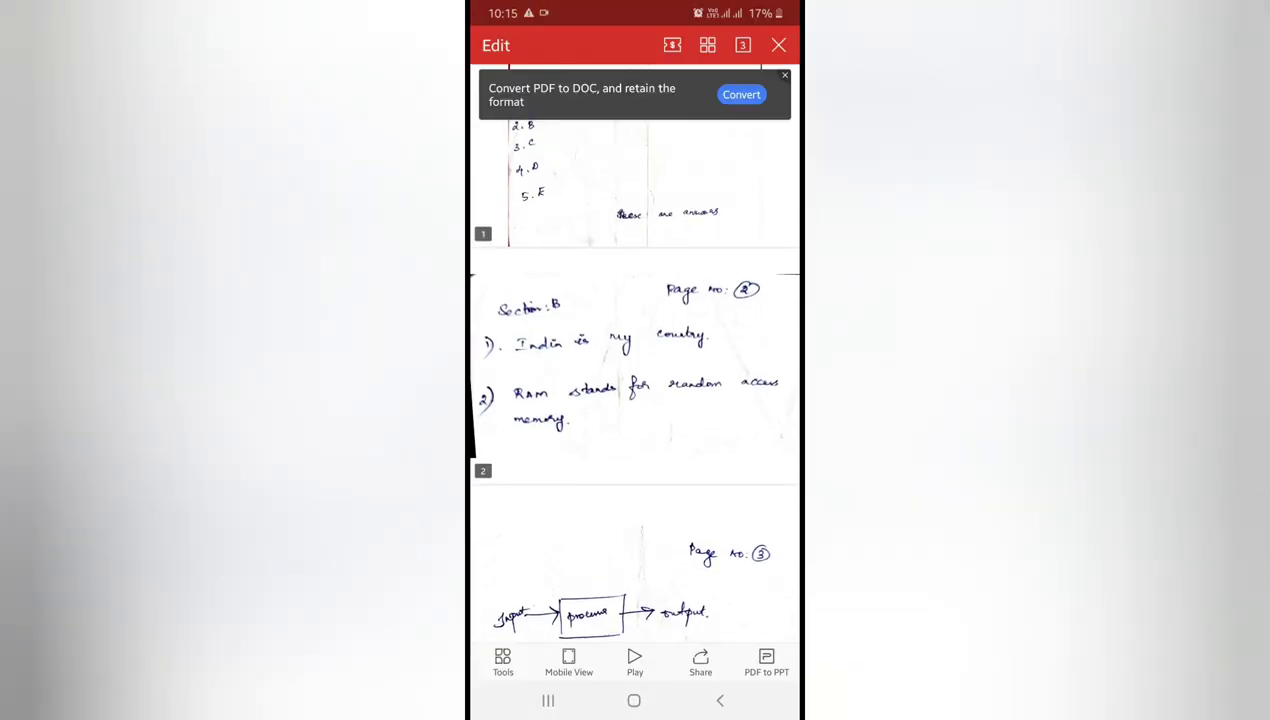
scroll(634, 400, "up", 2)
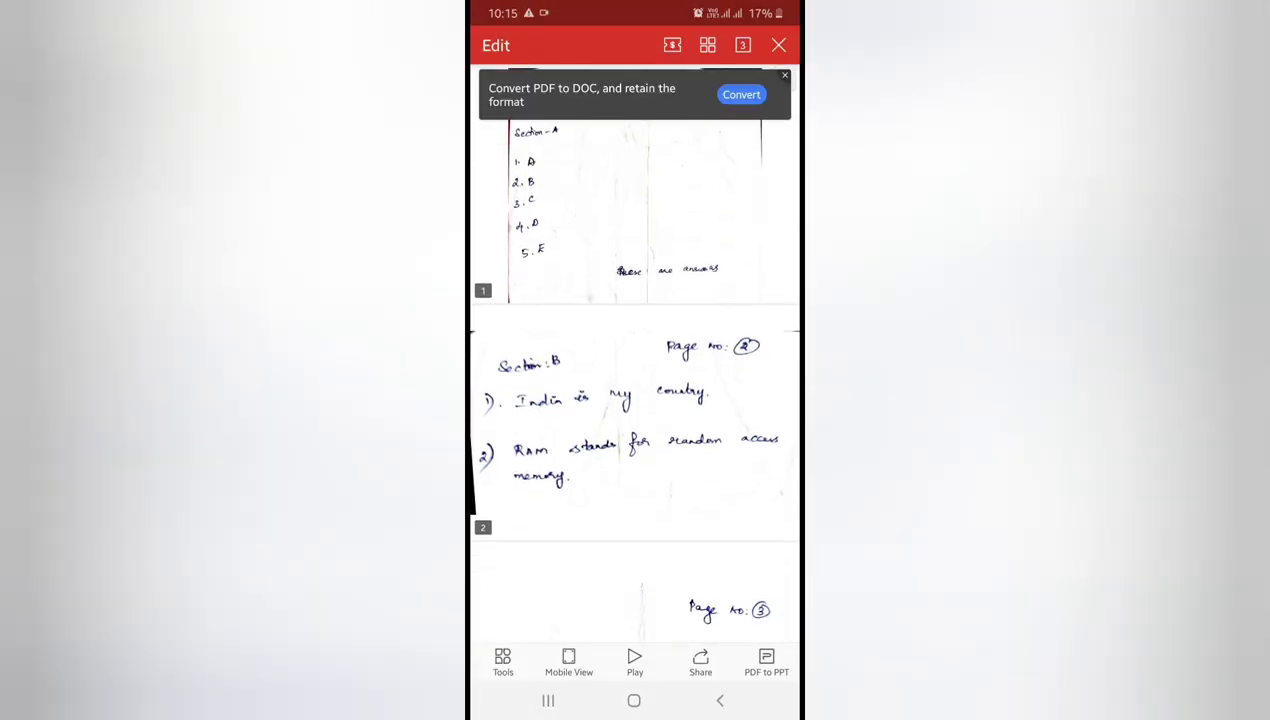
scroll(634, 400, "down", 2)
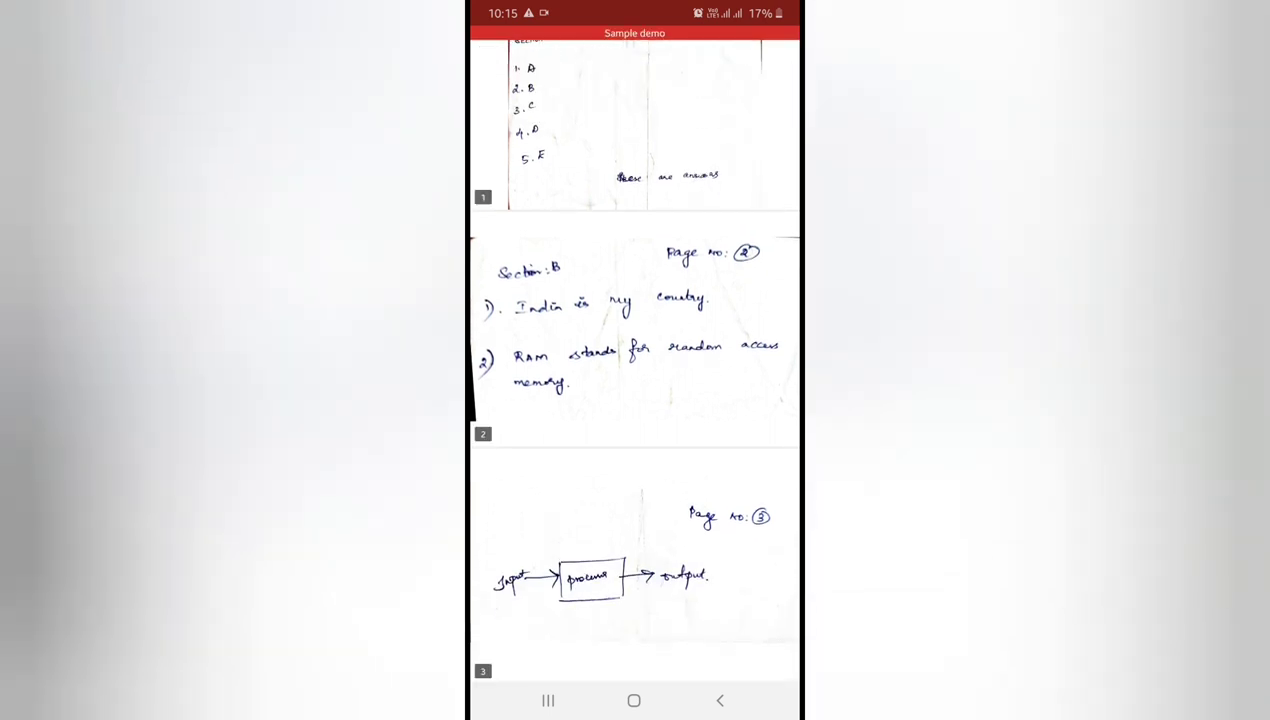
scroll(634, 400, "up", 3)
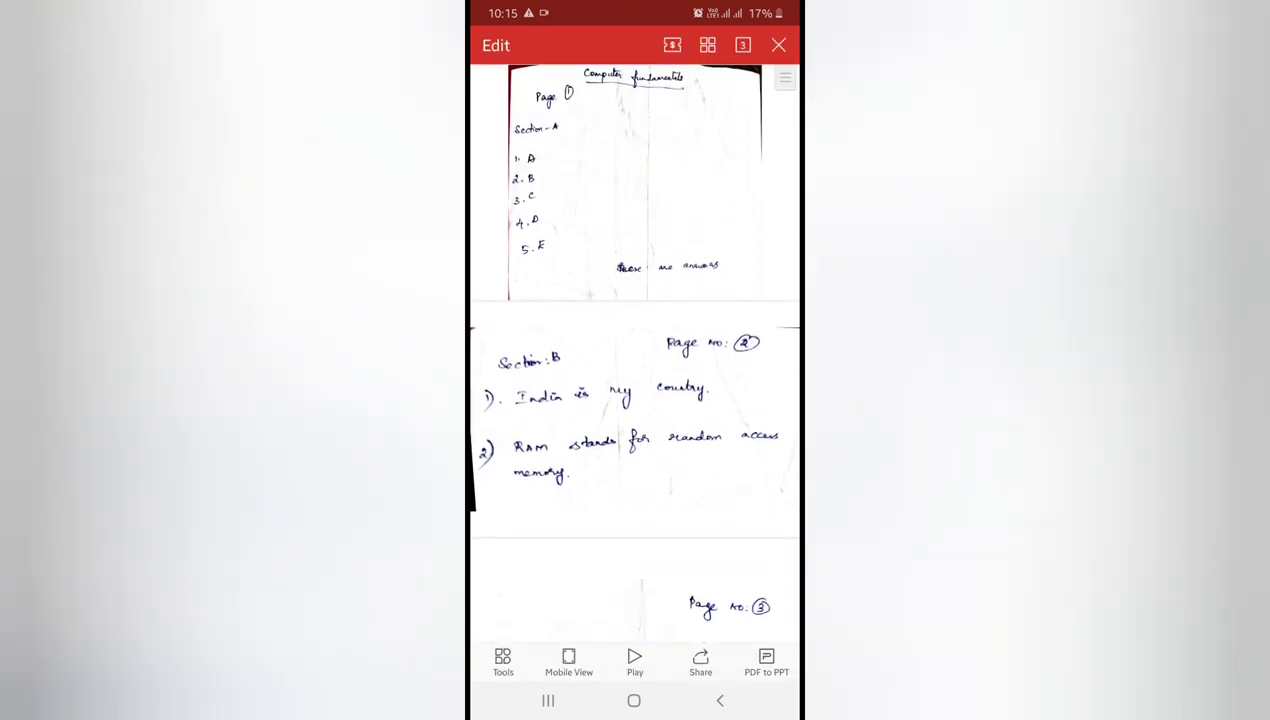